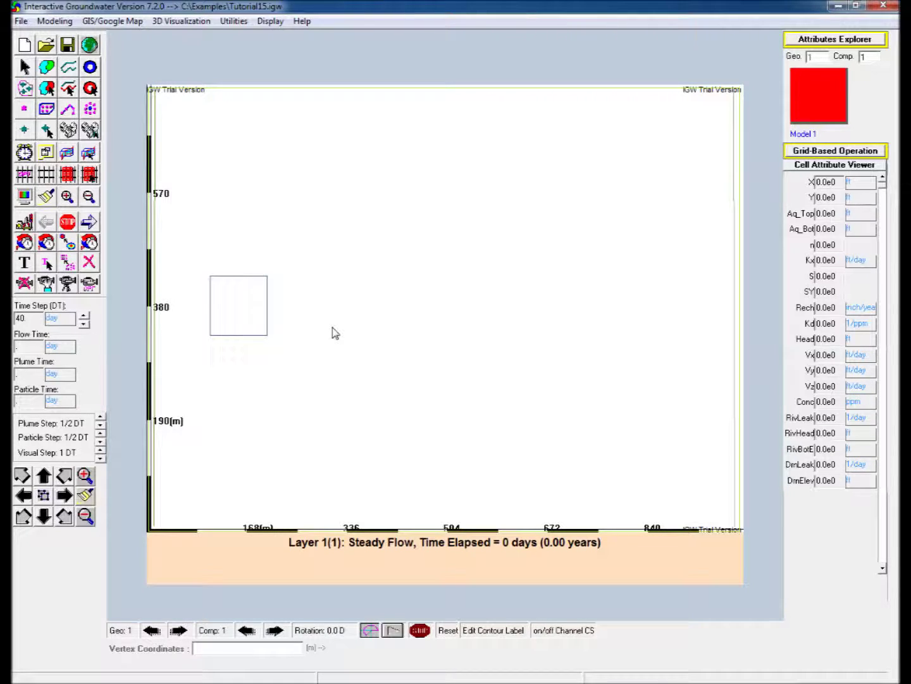
Place five wells right of the square zone: three in one column, two in a second.
left_click(91, 66)
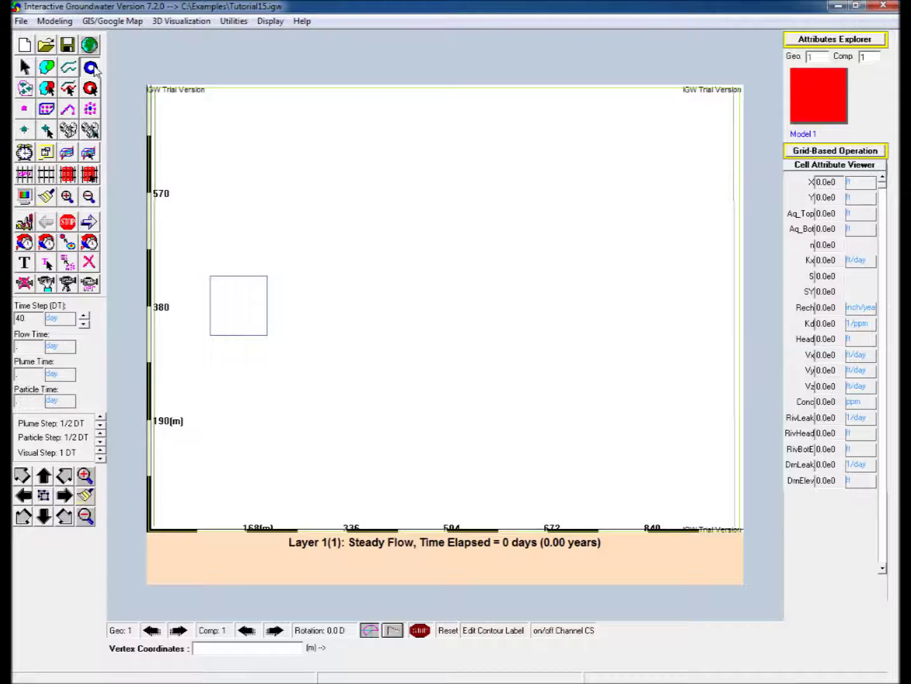
left_click(311, 272)
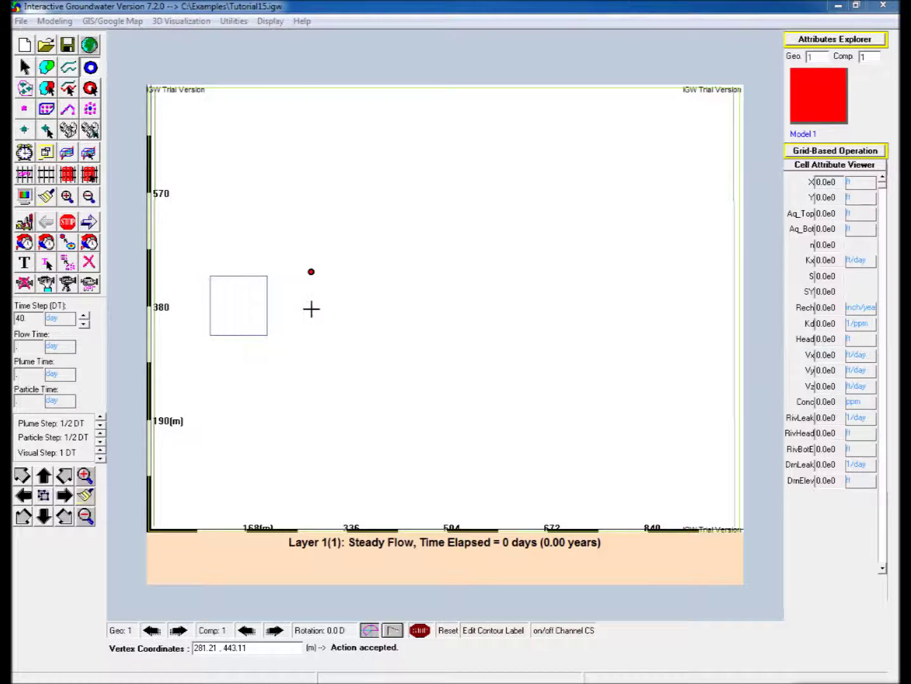
left_click(311, 308)
left_click(311, 353)
left_click(356, 286)
left_click(356, 332)
Set Wells 6 and 5 to no pumping and monitor their probability distribution.
left_click(859, 44)
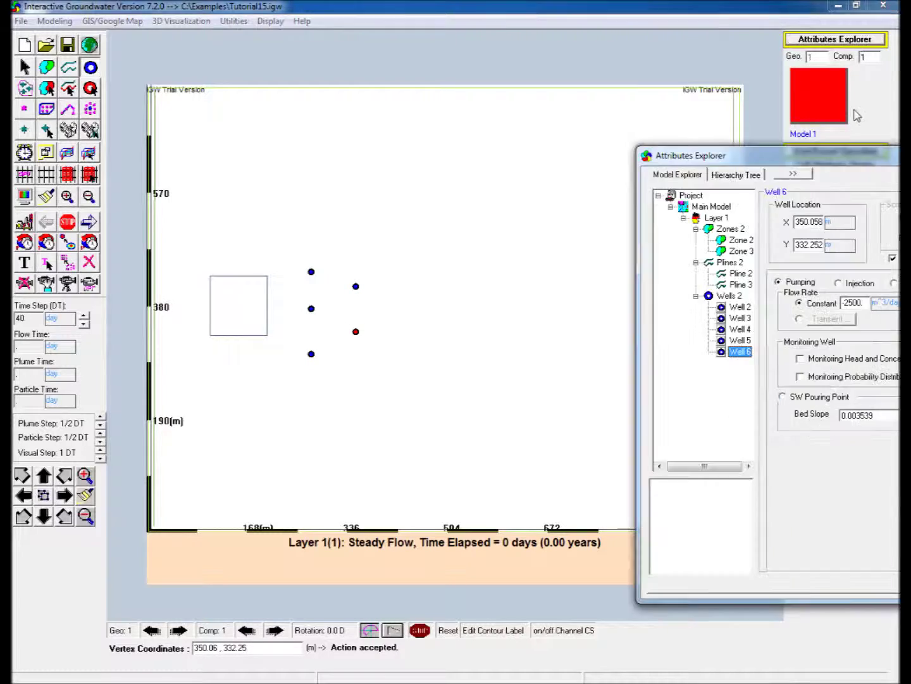
left_click_drag(851, 154, 566, 103)
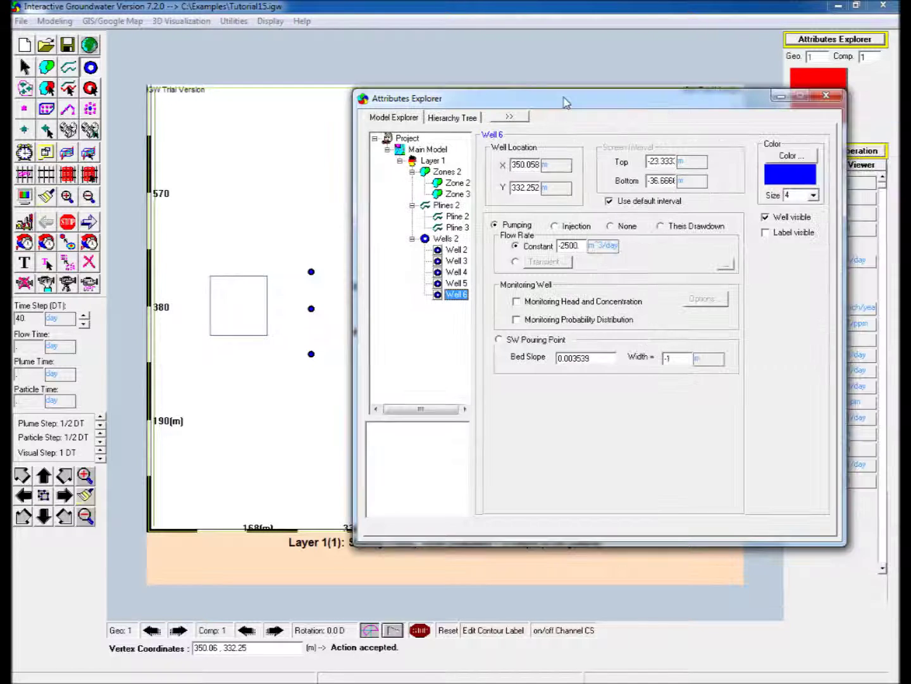
left_click(609, 226)
left_click(516, 276)
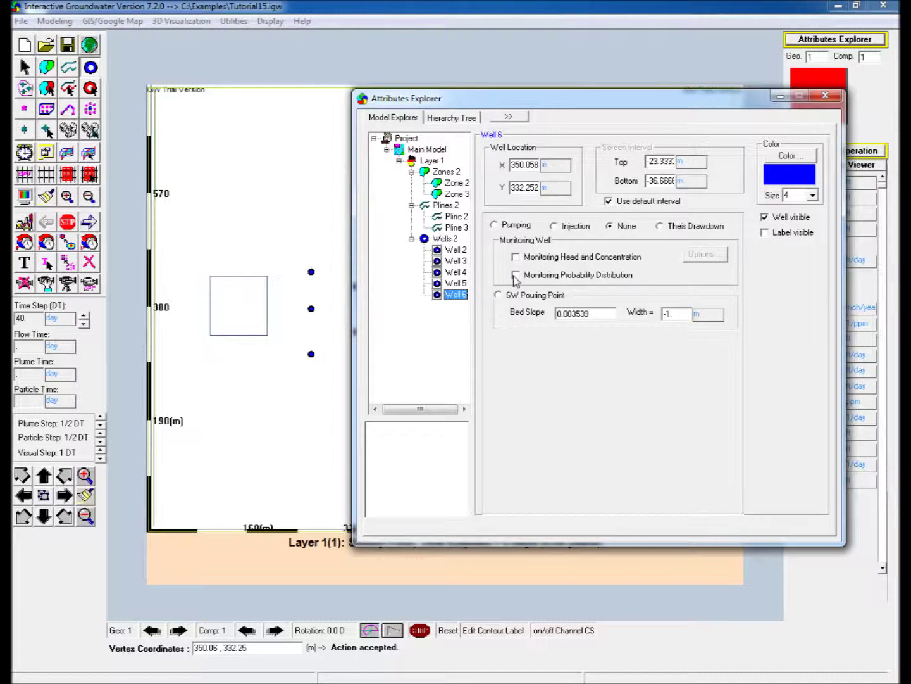
left_click(458, 285)
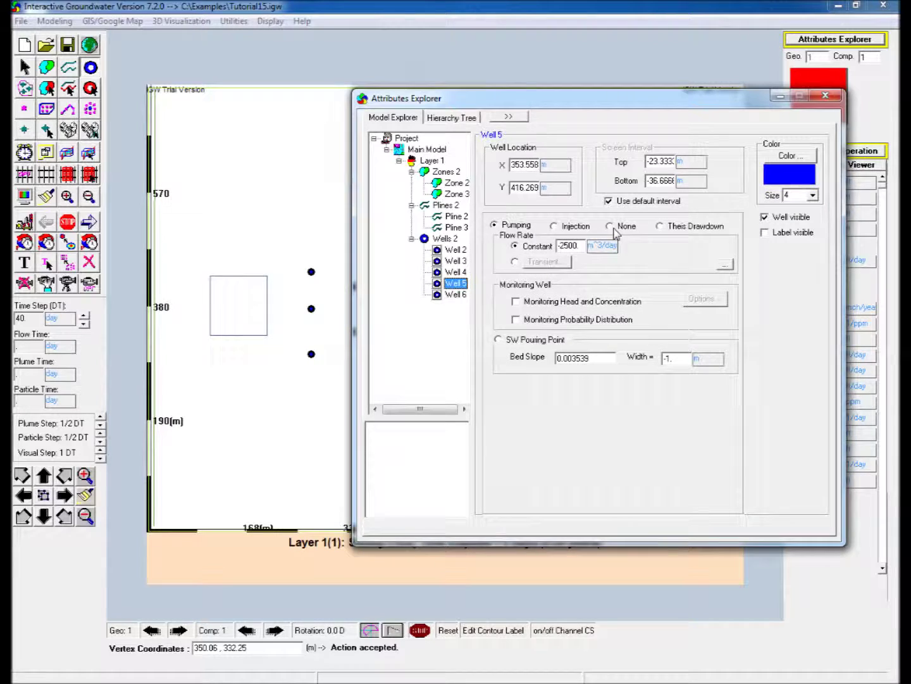
left_click(612, 227)
left_click(517, 276)
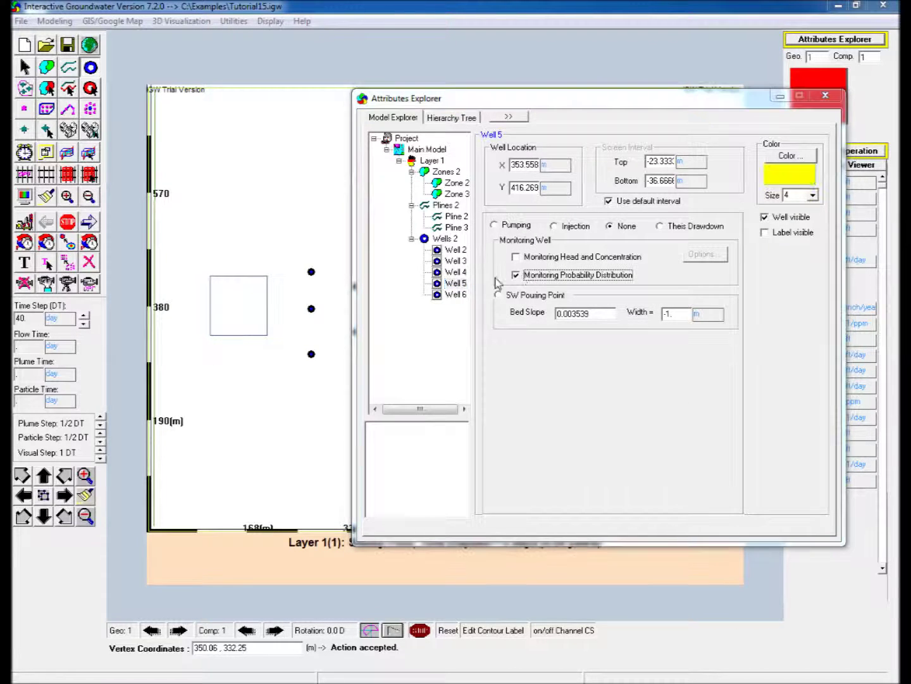
Make Wells 4, 3 and 2 non-pumping probability-distribution monitors and close the Attributes Explorer.
left_click(456, 272)
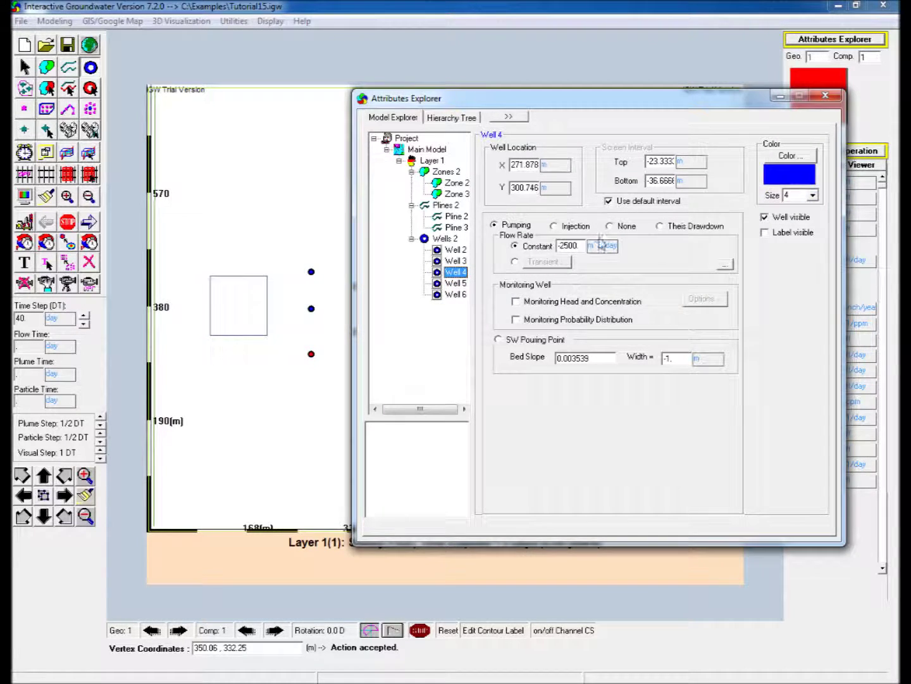
left_click(610, 226)
left_click(536, 277)
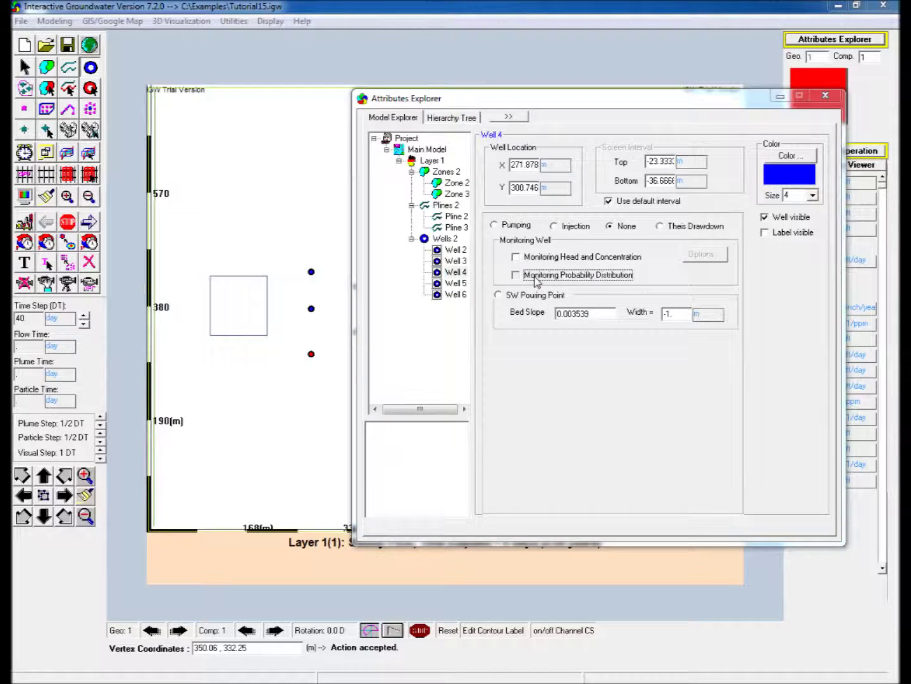
left_click(456, 260)
left_click(623, 228)
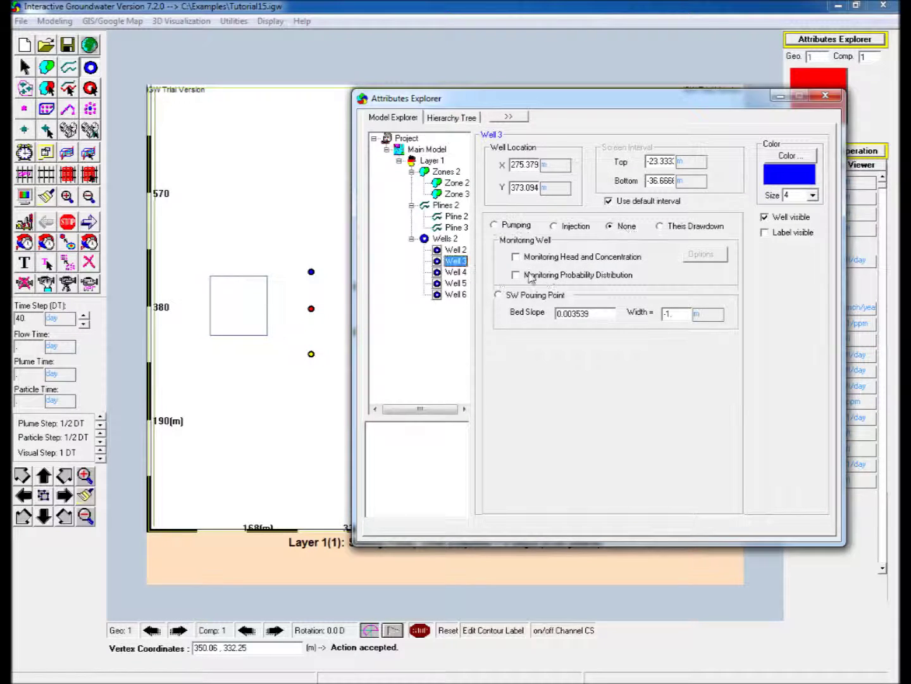
left_click(532, 276)
left_click(464, 251)
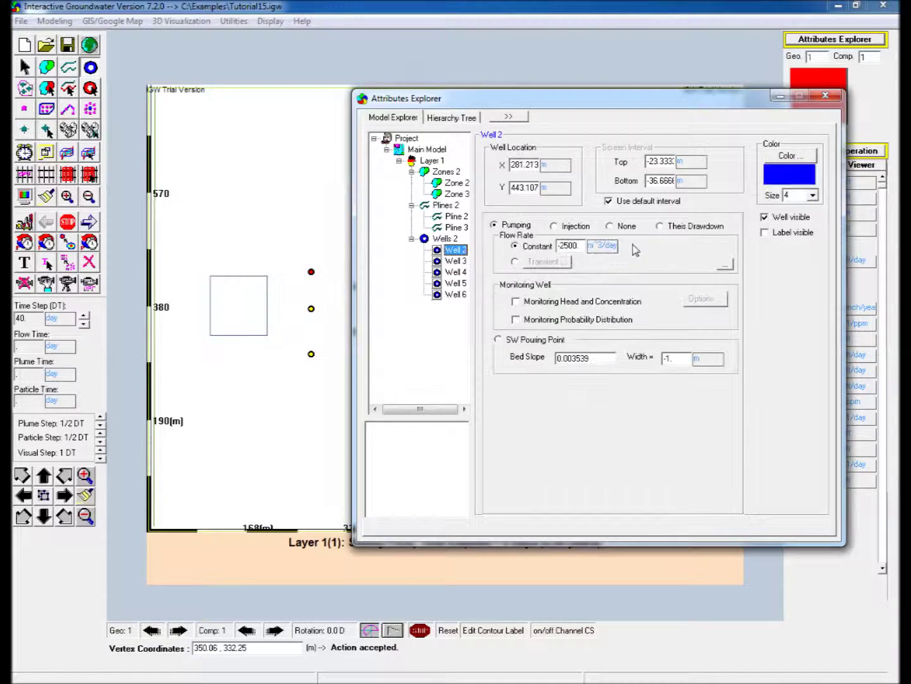
left_click(610, 225)
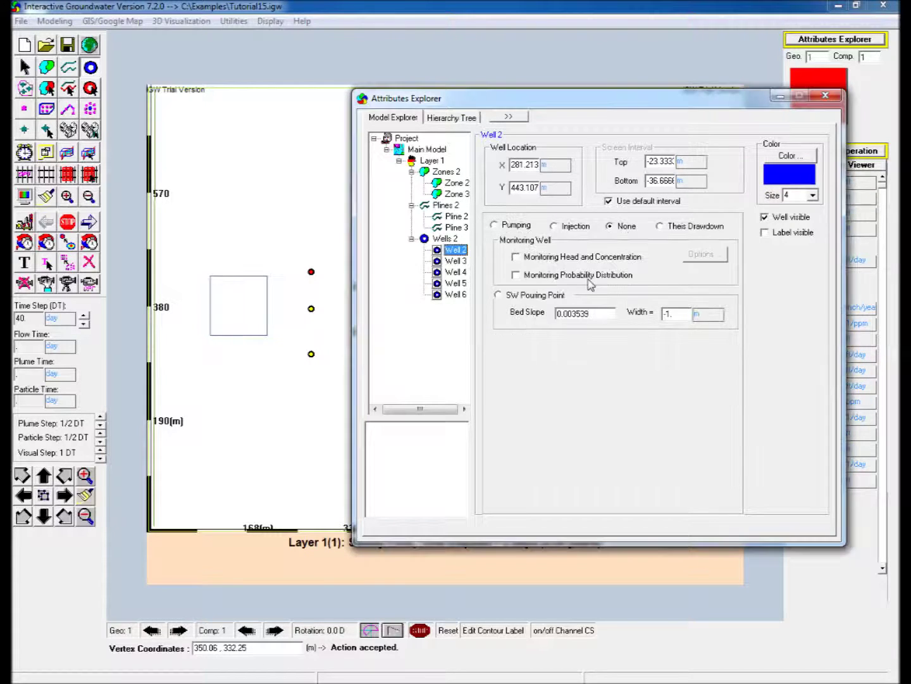
left_click(550, 277)
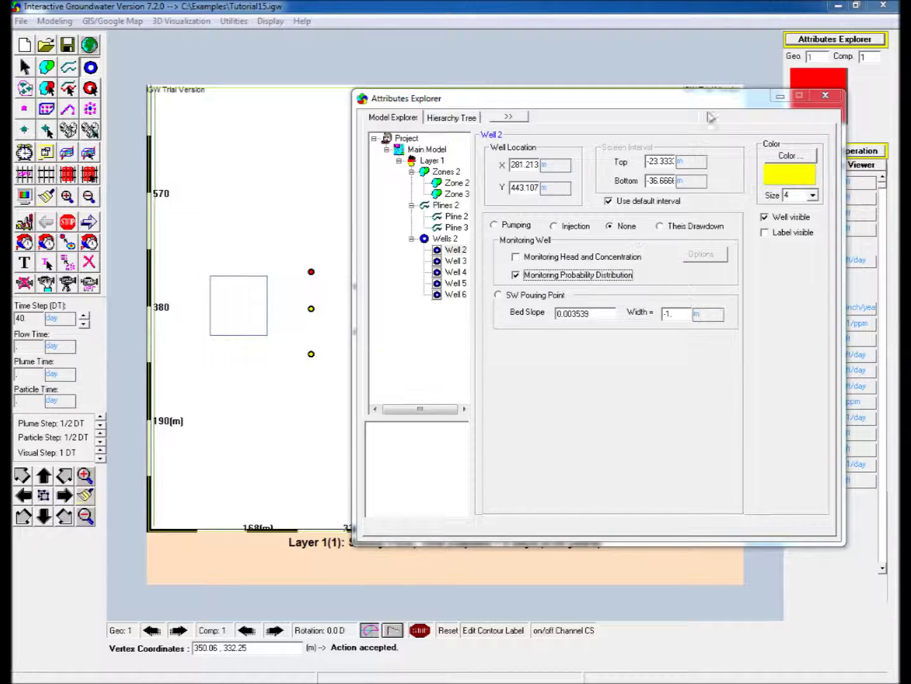
left_click(825, 95)
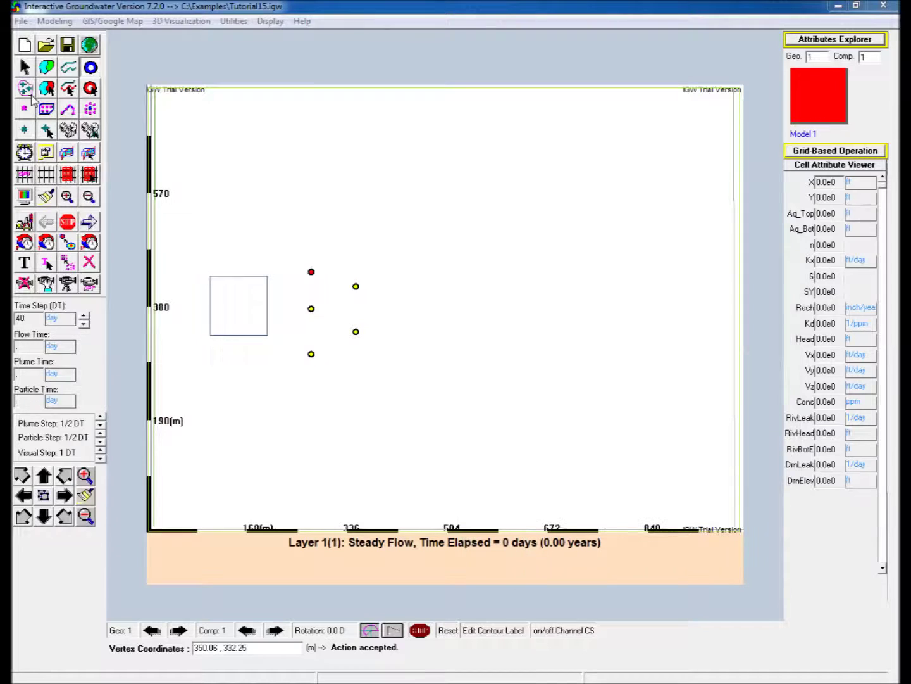
Draw two vertical polylines, one between the well columns and one further right.
left_click(68, 67)
left_click(333, 233)
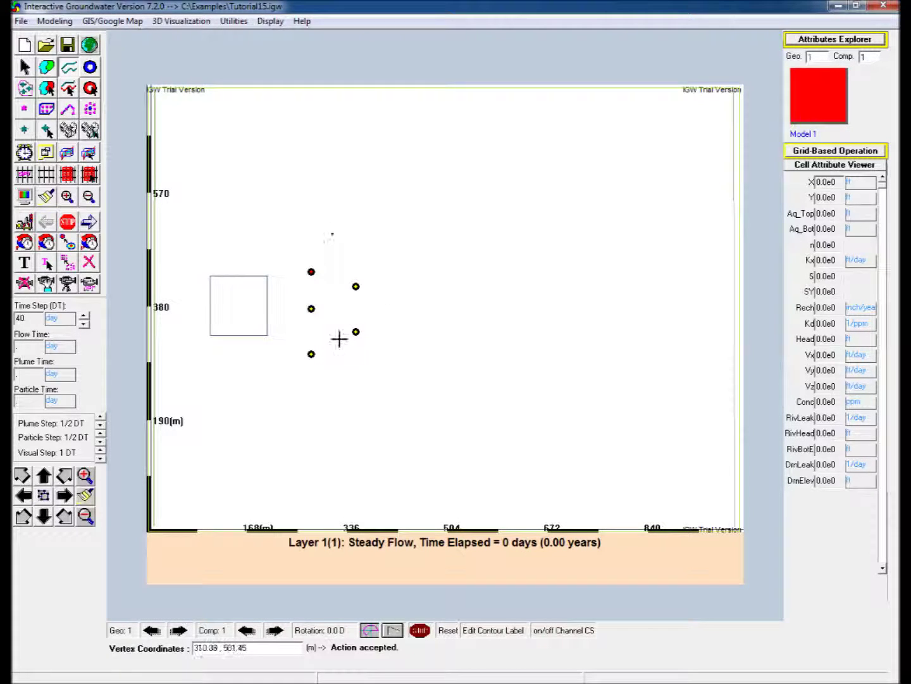
double_click(331, 407)
left_click(399, 230)
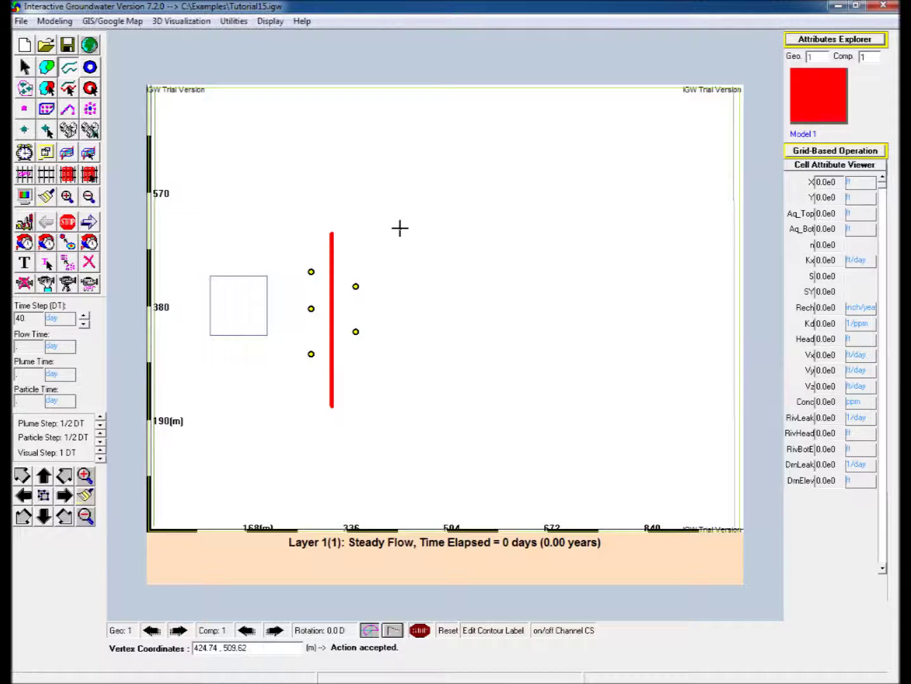
double_click(396, 411)
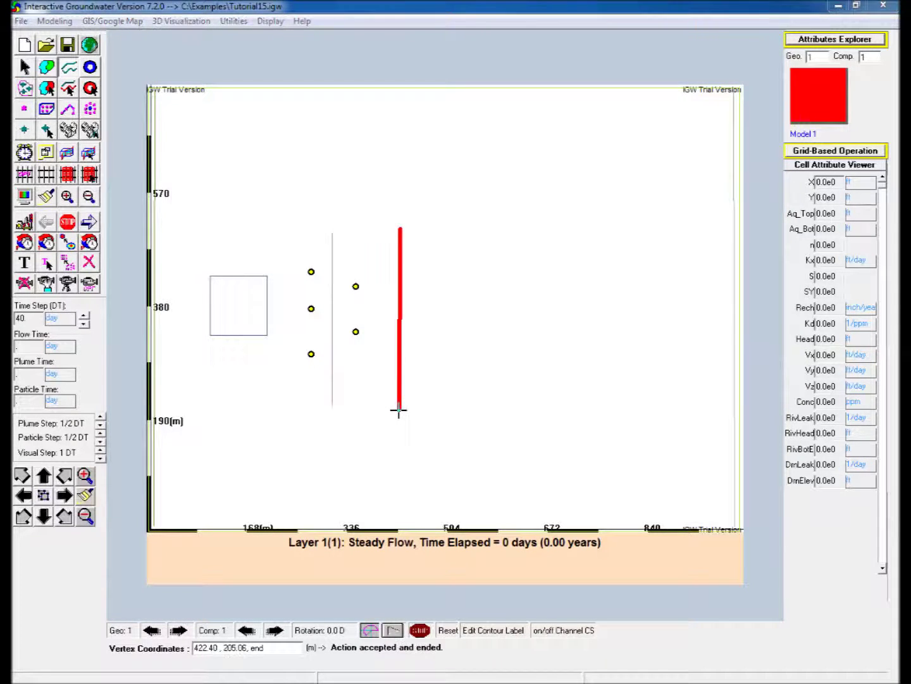
Set Plines 5 and 4 to Non-specified with flux calculation and total flux display.
left_click(830, 41)
left_click_drag(886, 155, 664, 79)
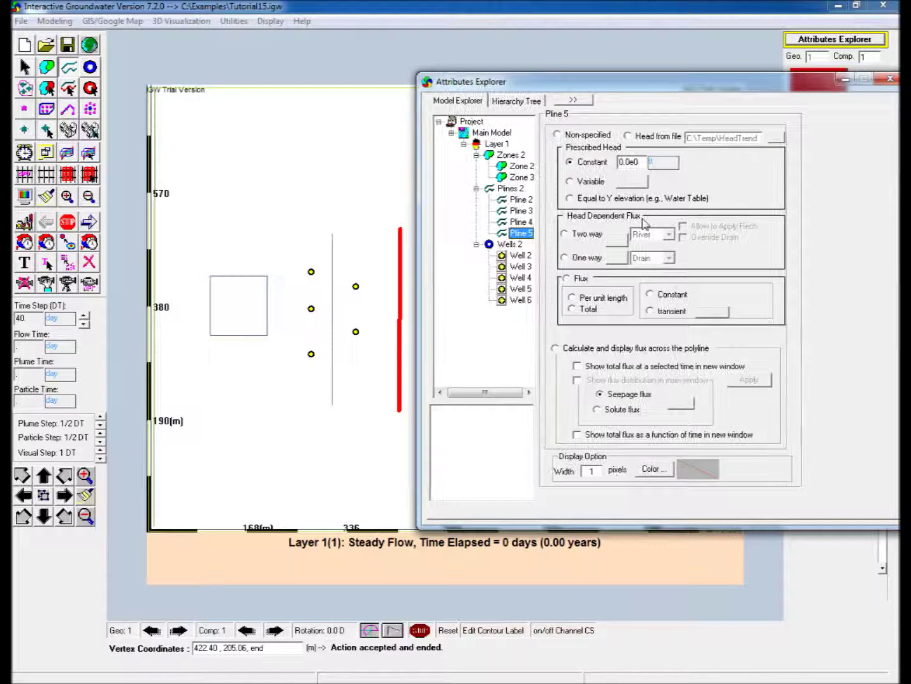
left_click(564, 135)
left_click(568, 349)
left_click(577, 366)
left_click(521, 223)
left_click(567, 135)
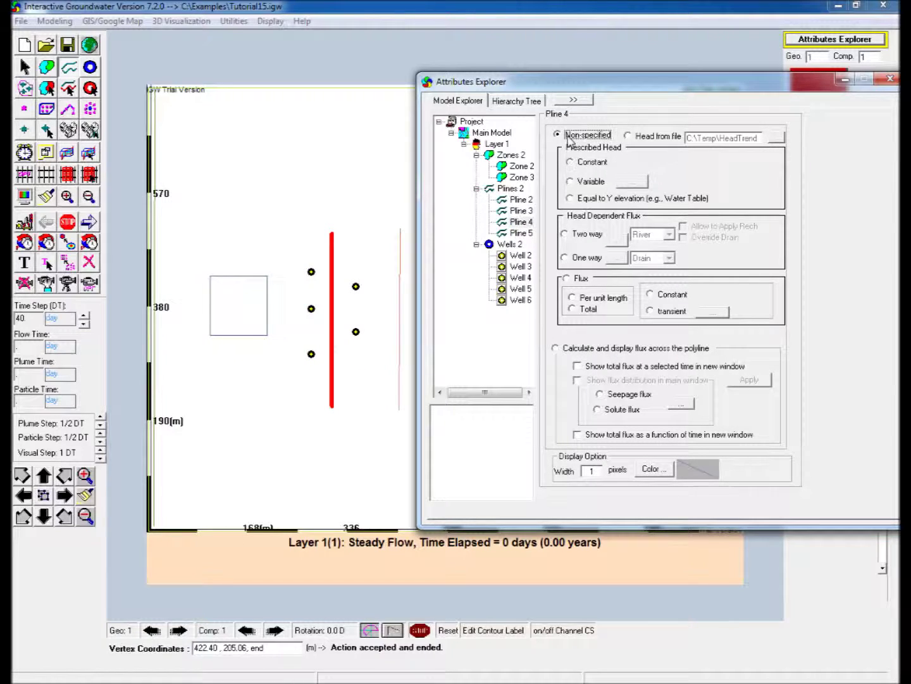
left_click(567, 349)
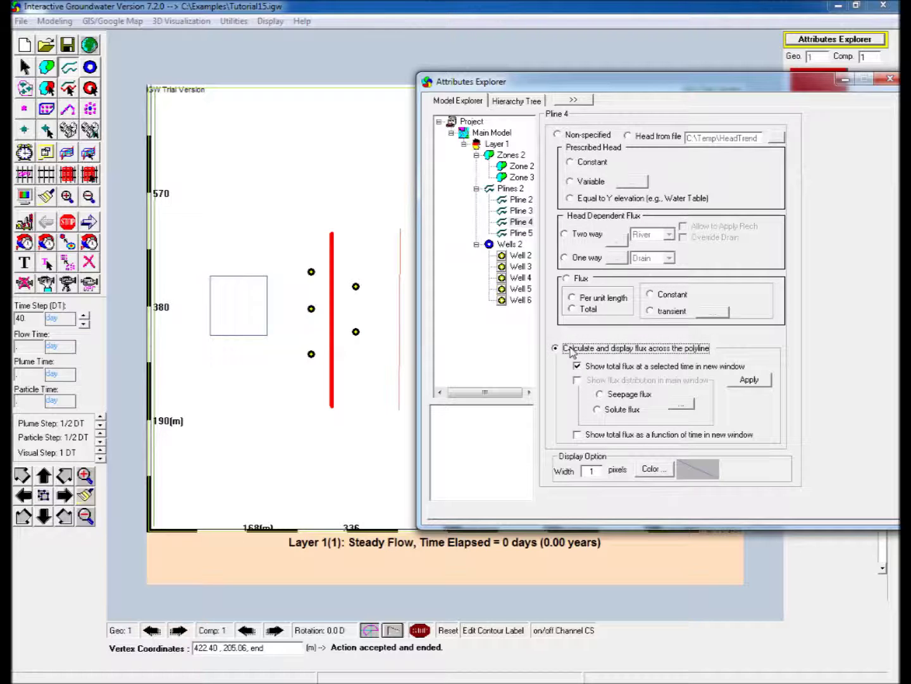
left_click(578, 365)
left_click(845, 80)
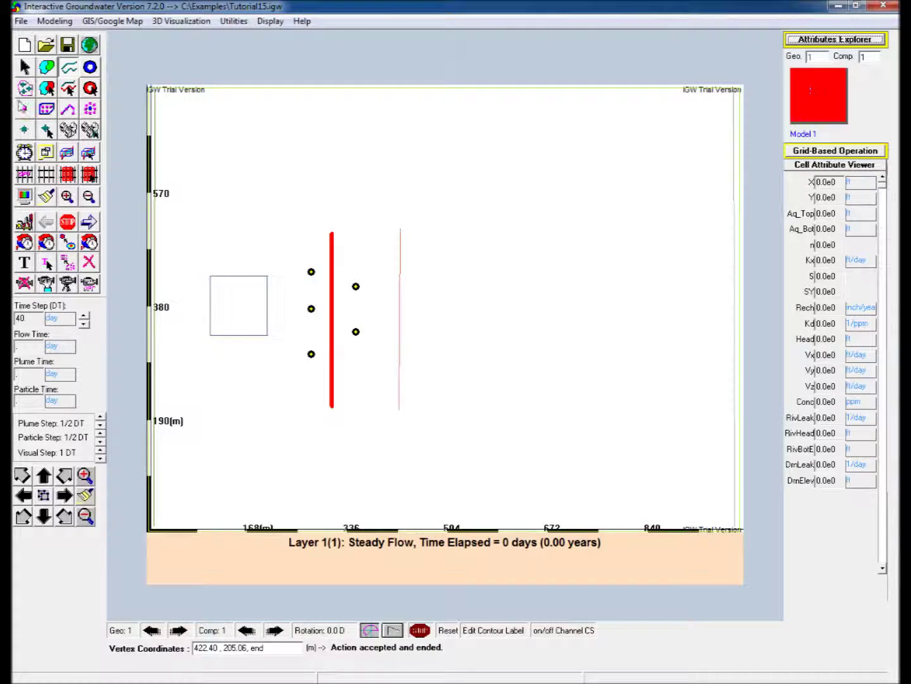
Discretize the model grid to reveal the random colour field.
left_click(27, 179)
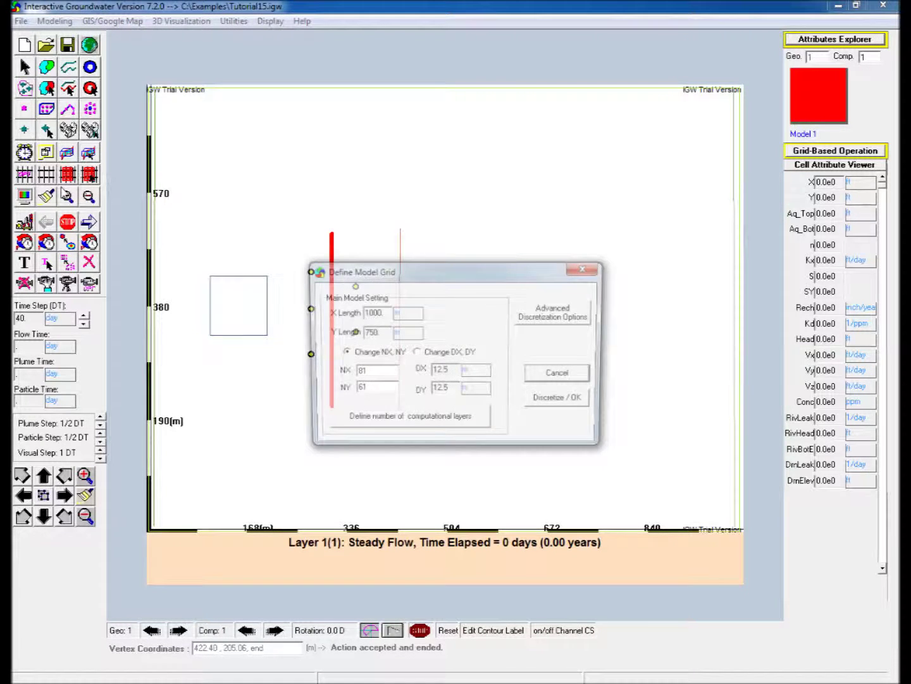
left_click(550, 399)
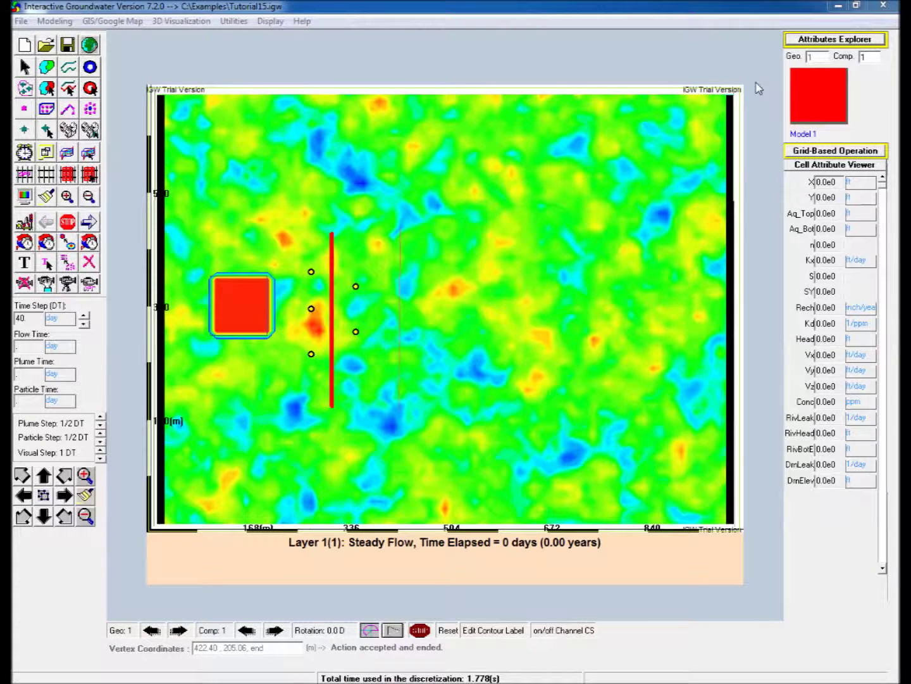
left_click(816, 42)
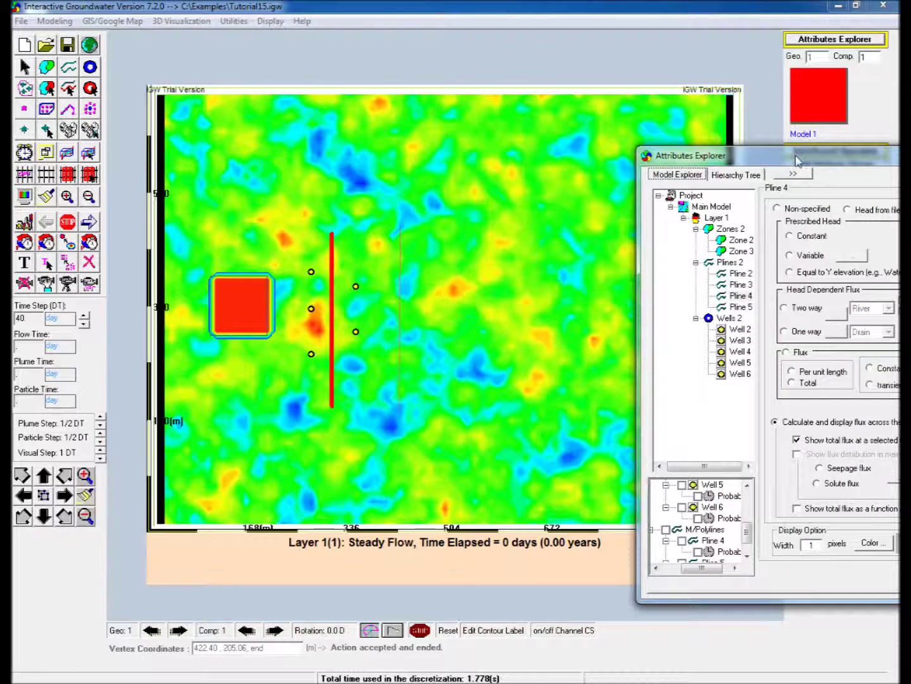
Open Pline 4's probability window plotting solute flux with Mean, Mean+Std and Mean-Std curves.
left_click_drag(796, 153, 736, 102)
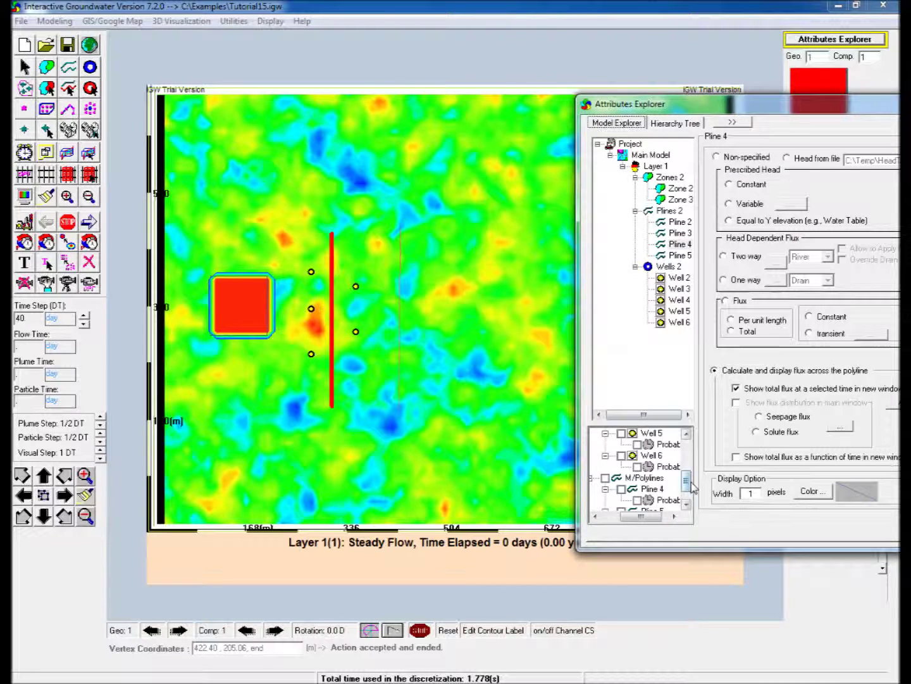
scroll(652, 462, "down", 2)
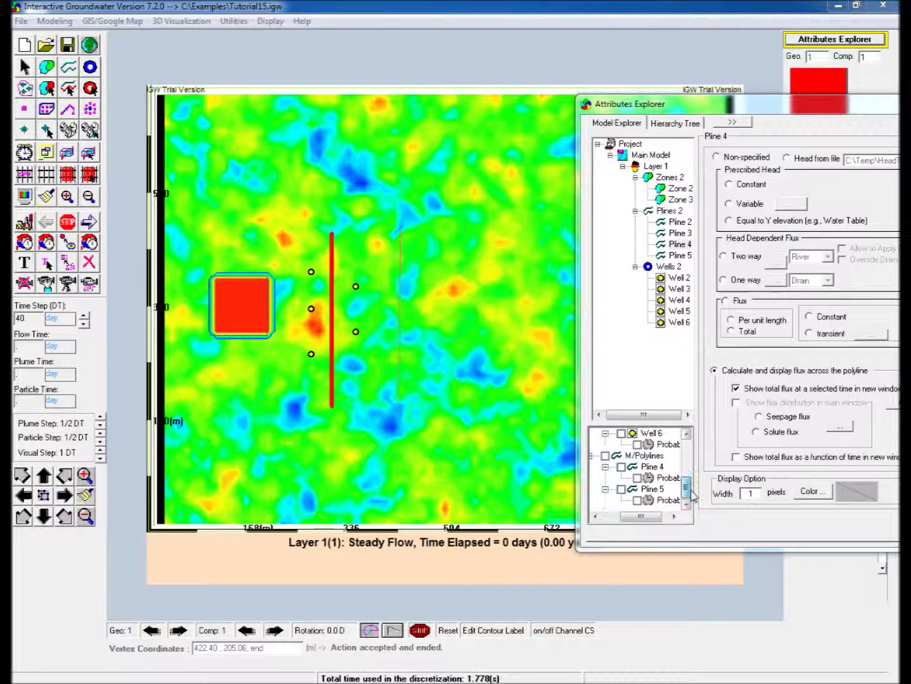
left_click(637, 477)
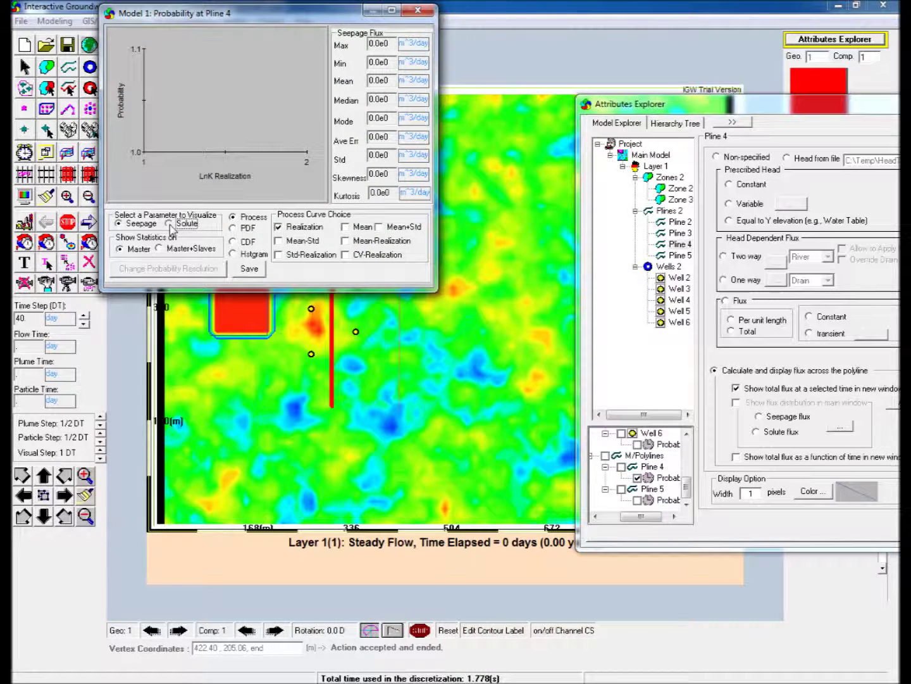
left_click(169, 224)
left_click(361, 226)
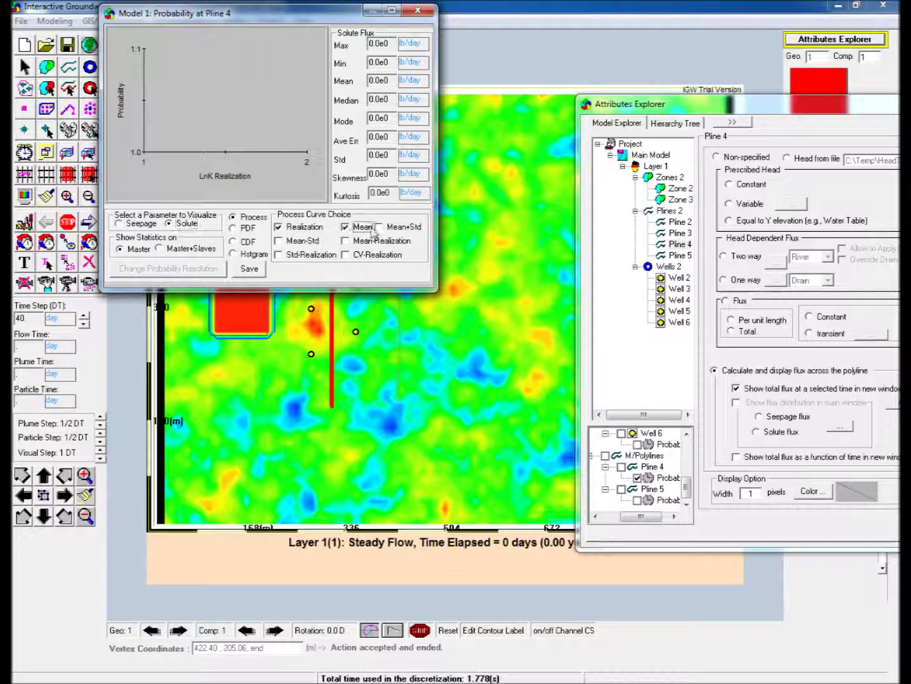
left_click(379, 226)
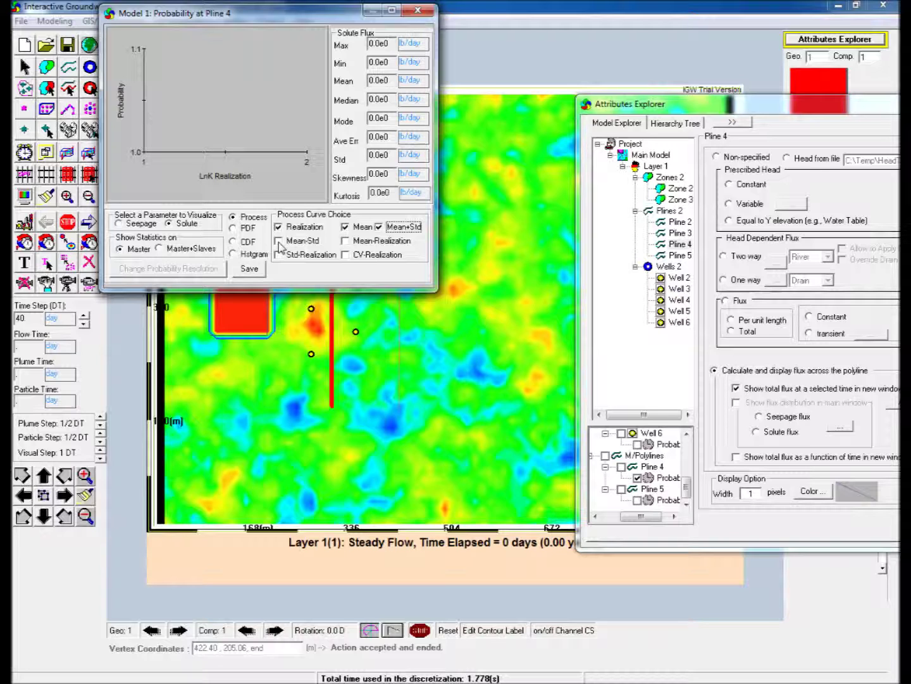
left_click(280, 242)
left_click_drag(274, 289, 275, 213)
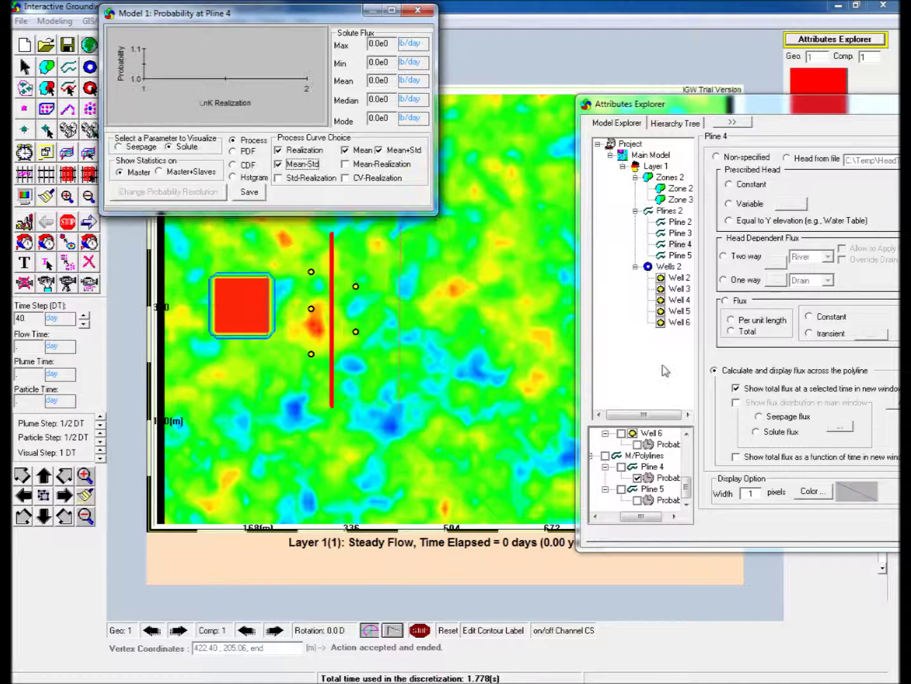
Open Pline 5's seepage-flux probability window and add Mean-Std, Mean and Mean+Std curves.
left_click(638, 499)
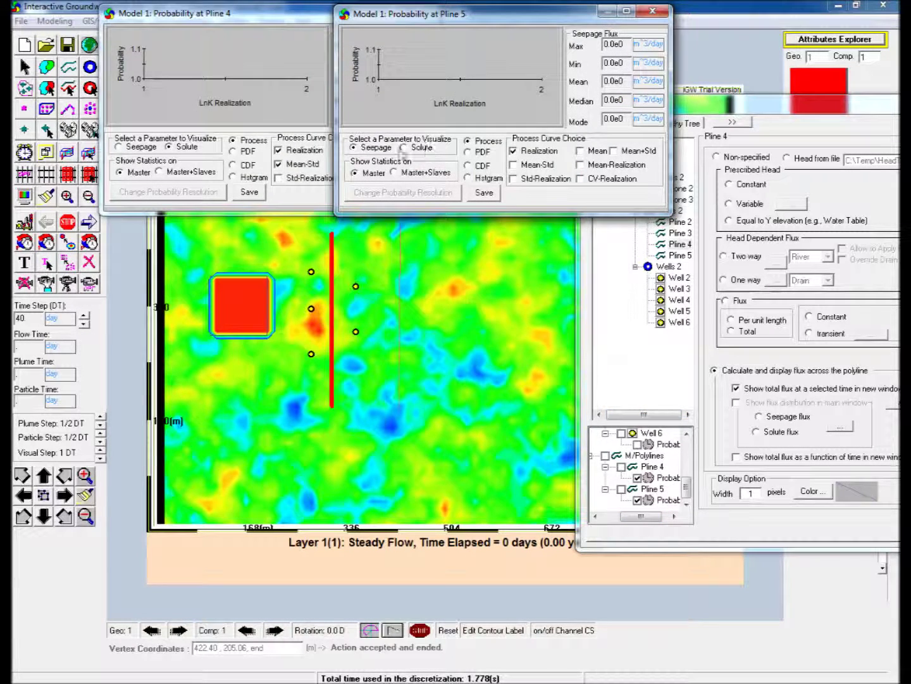
left_click(520, 163)
left_click(602, 155)
left_click(613, 151)
Enable Well 2's Probab option in the object tree, opening its lnK realization window.
left_click(688, 460)
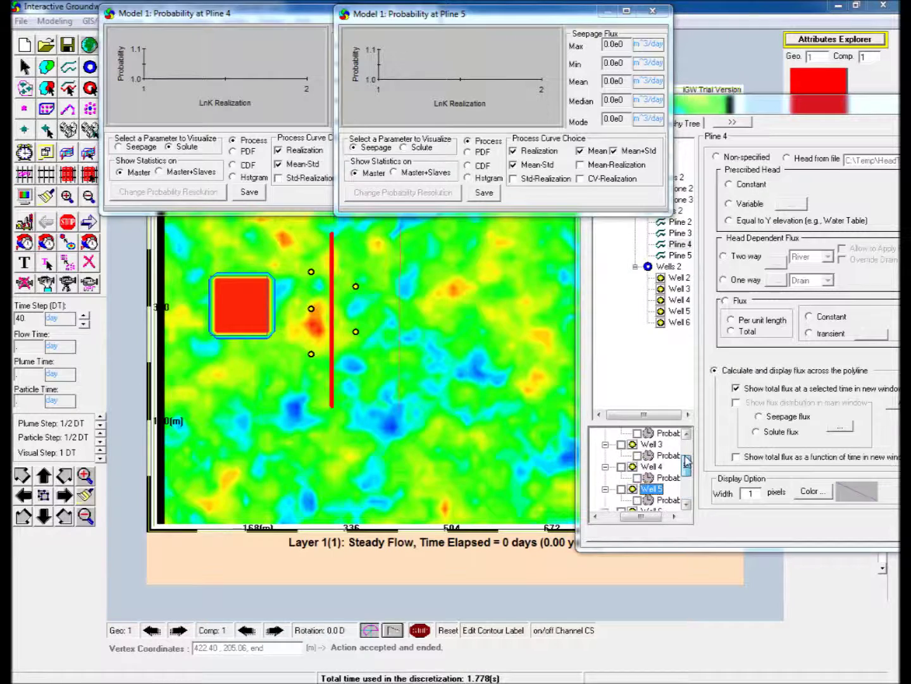
left_click_drag(688, 460, 687, 446)
left_click(637, 477)
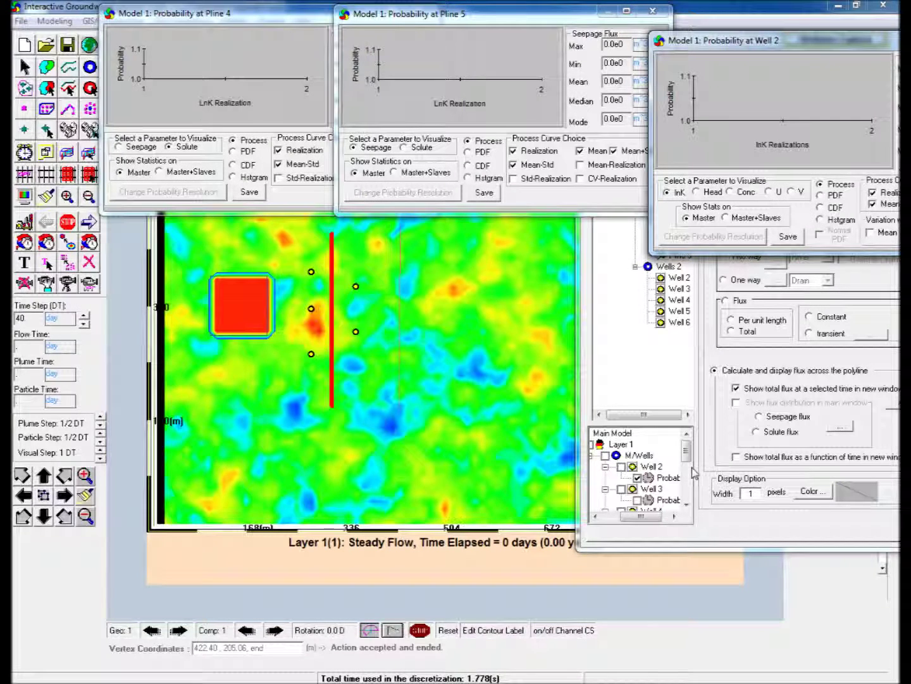
Open Well 3's probability window plotting head as a CDF, moved right and shortened.
left_click(637, 500)
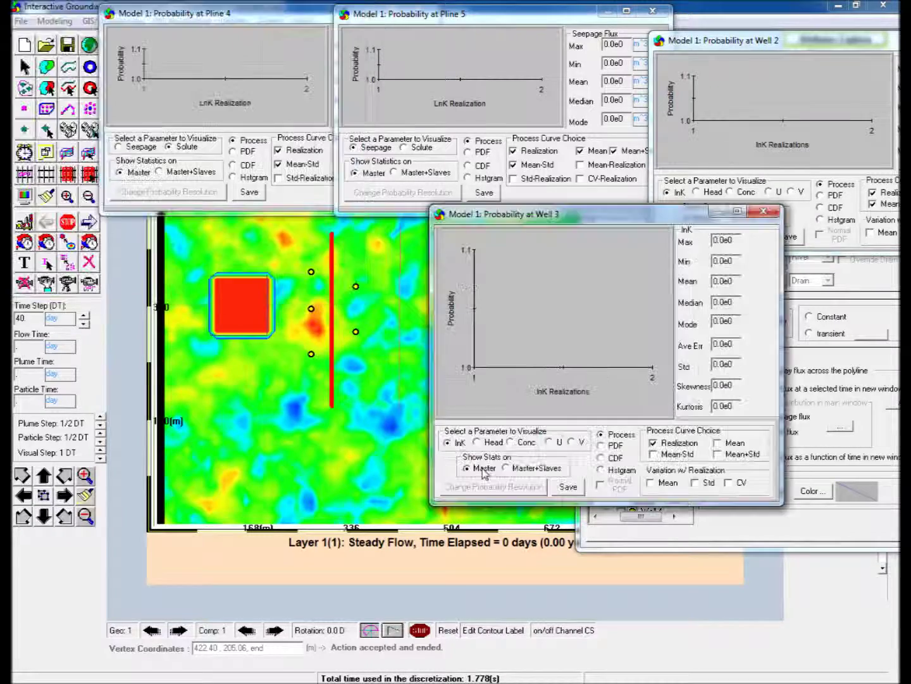
left_click(483, 443)
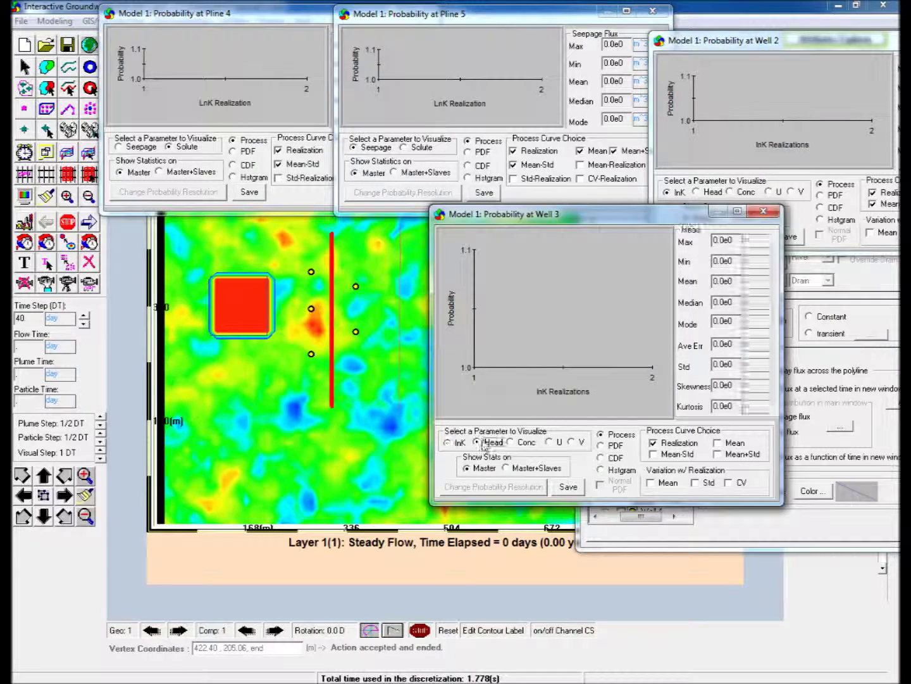
left_click(604, 459)
left_click_drag(624, 217, 844, 188)
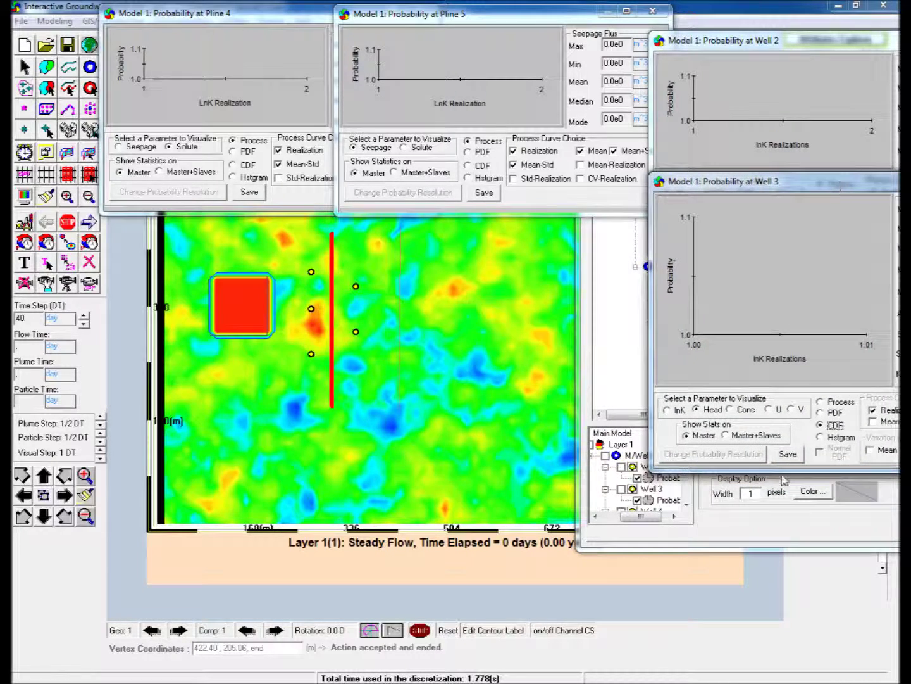
left_click_drag(770, 412, 766, 373)
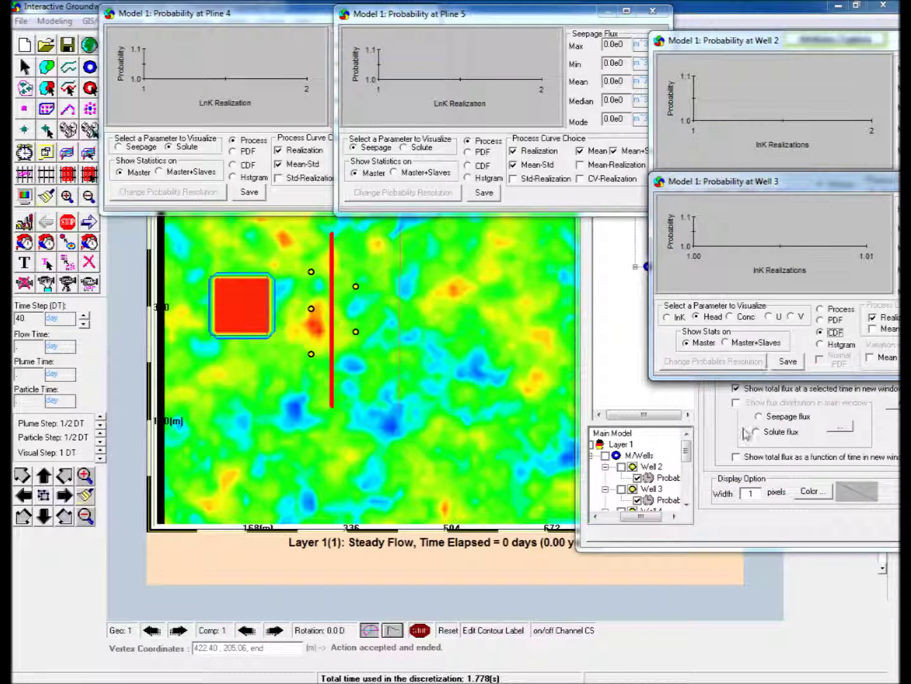
scroll(672, 505, "down", 3)
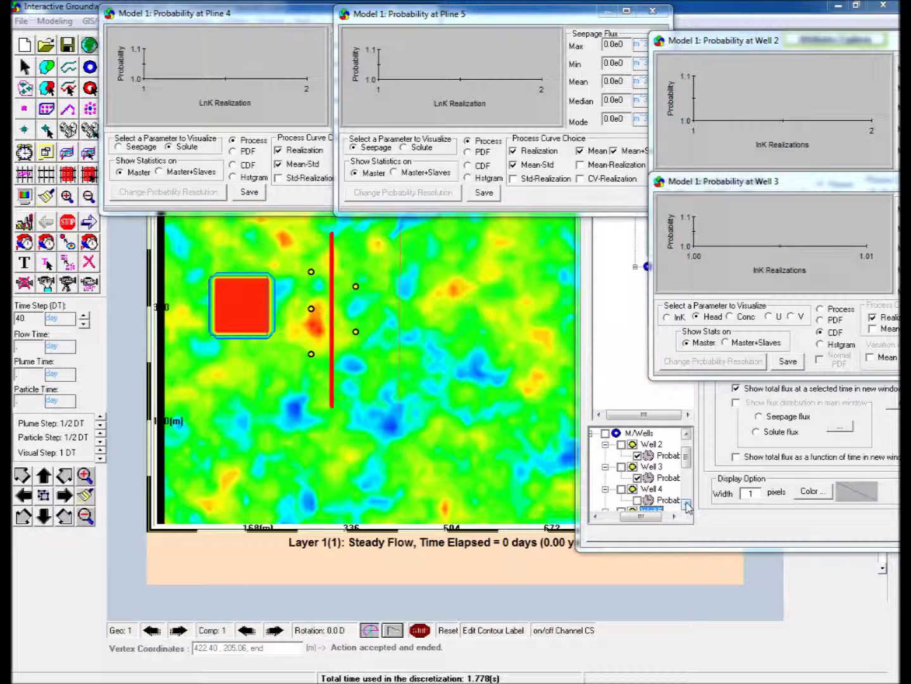
Open Well 4's probability window set to Conc and PDF, and shorten its height.
left_click(640, 500)
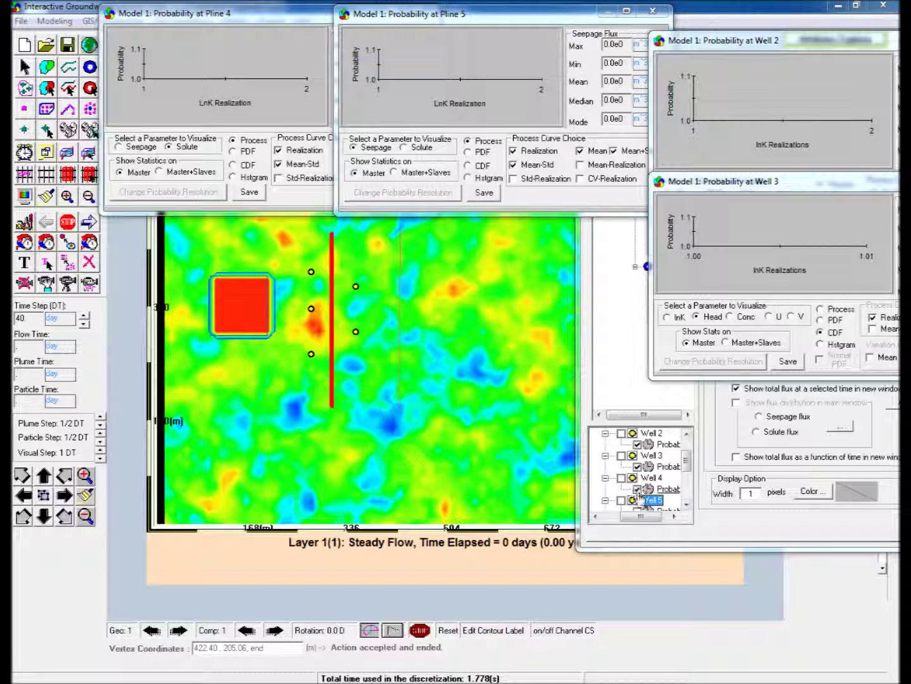
double_click(643, 500)
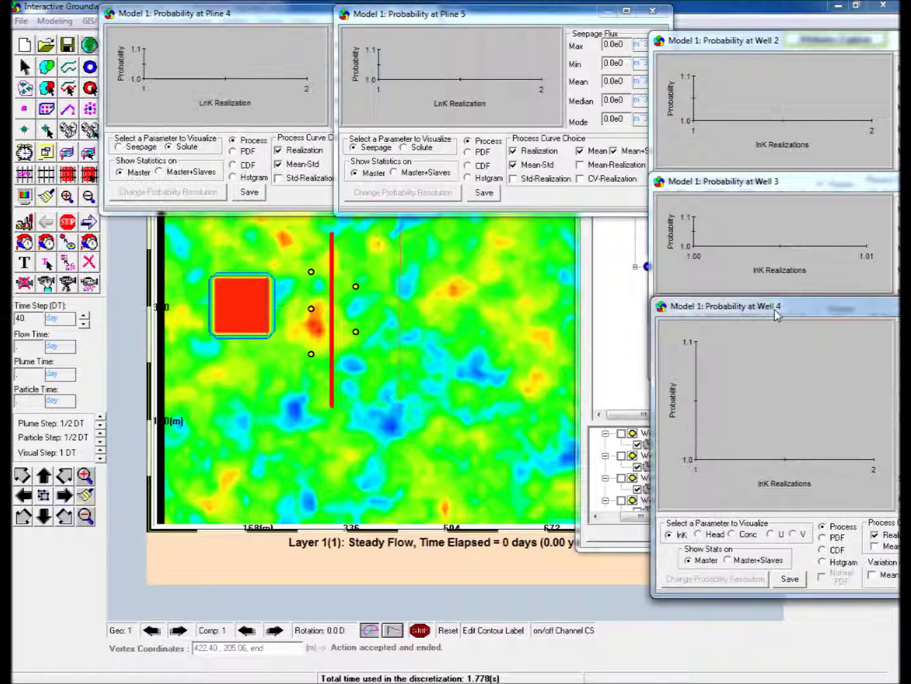
left_click(732, 535)
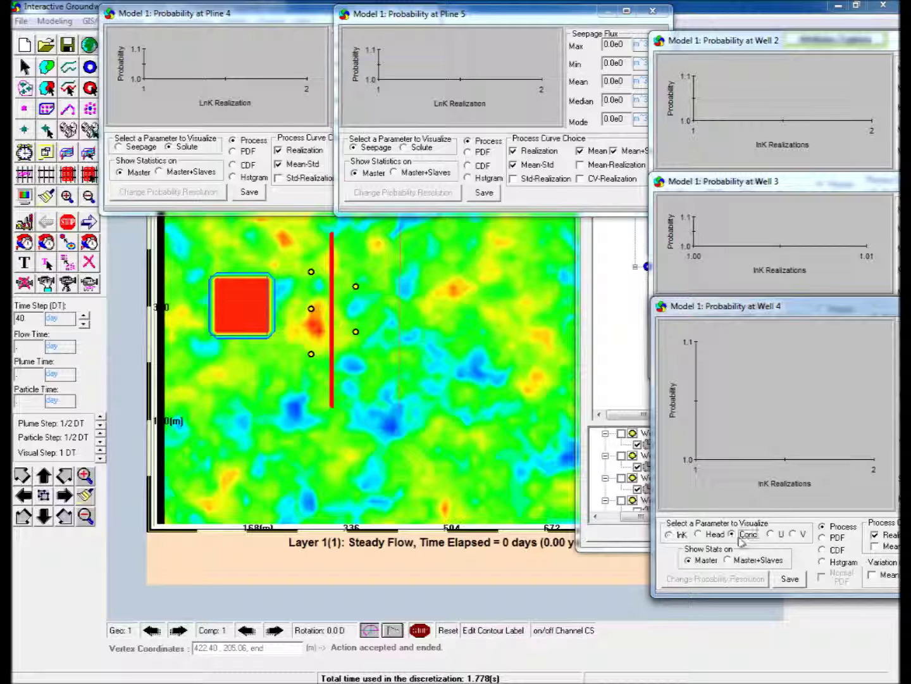
left_click(823, 537)
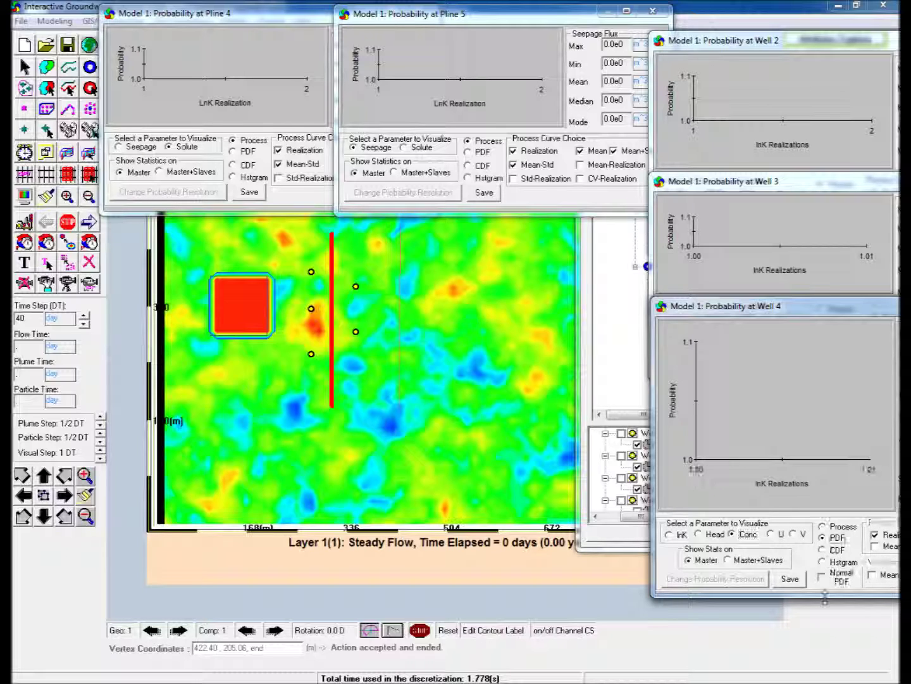
left_click_drag(817, 597, 815, 503)
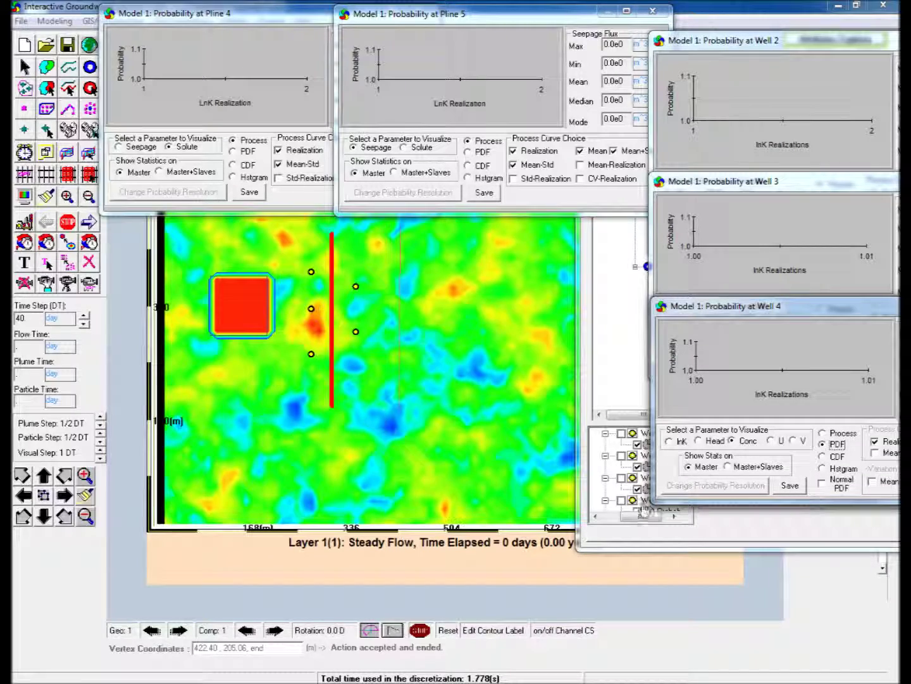
Open Well 5's probability window plotting U velocity as a histogram beneath Well 4's.
left_click(673, 540)
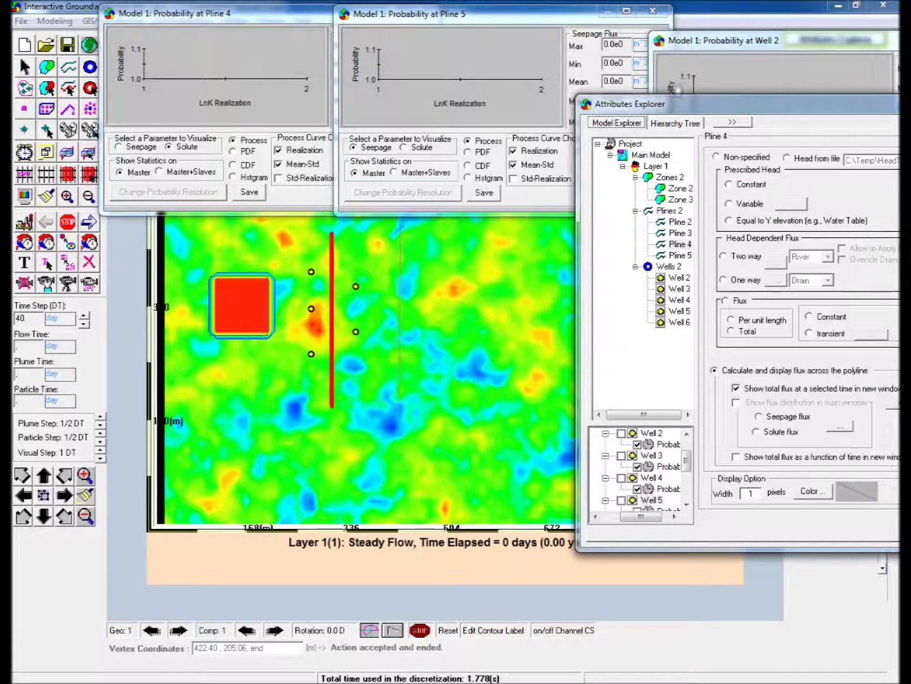
left_click_drag(679, 91, 237, 135)
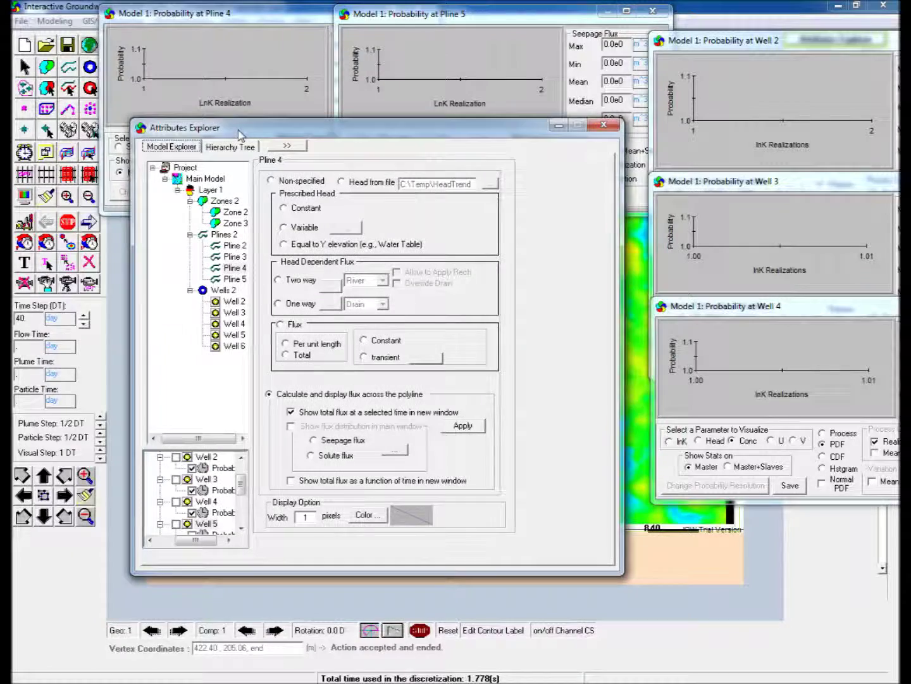
left_click(204, 523)
left_click(241, 528)
left_click(241, 530)
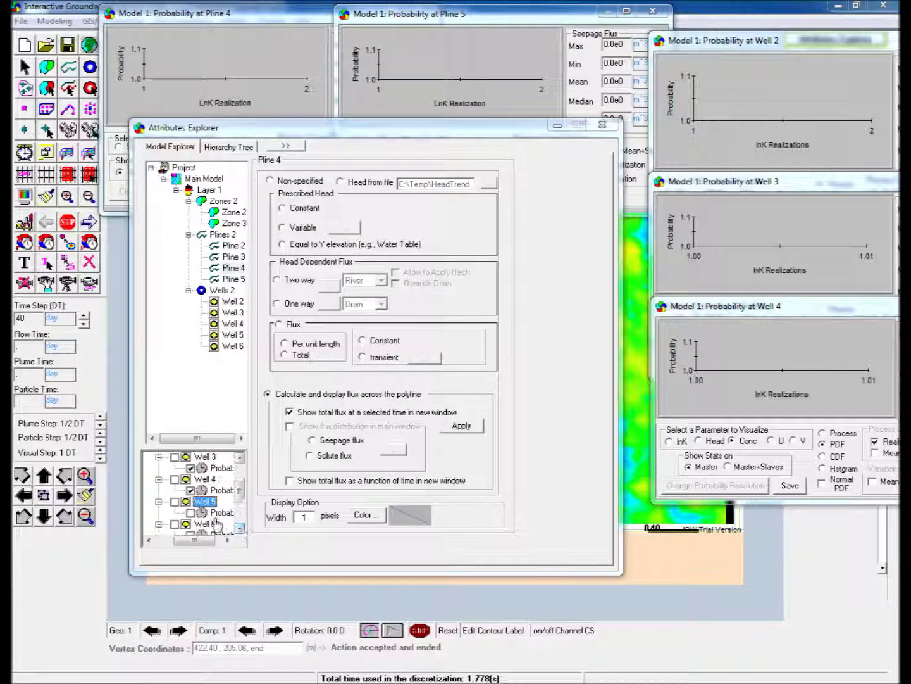
left_click(191, 512)
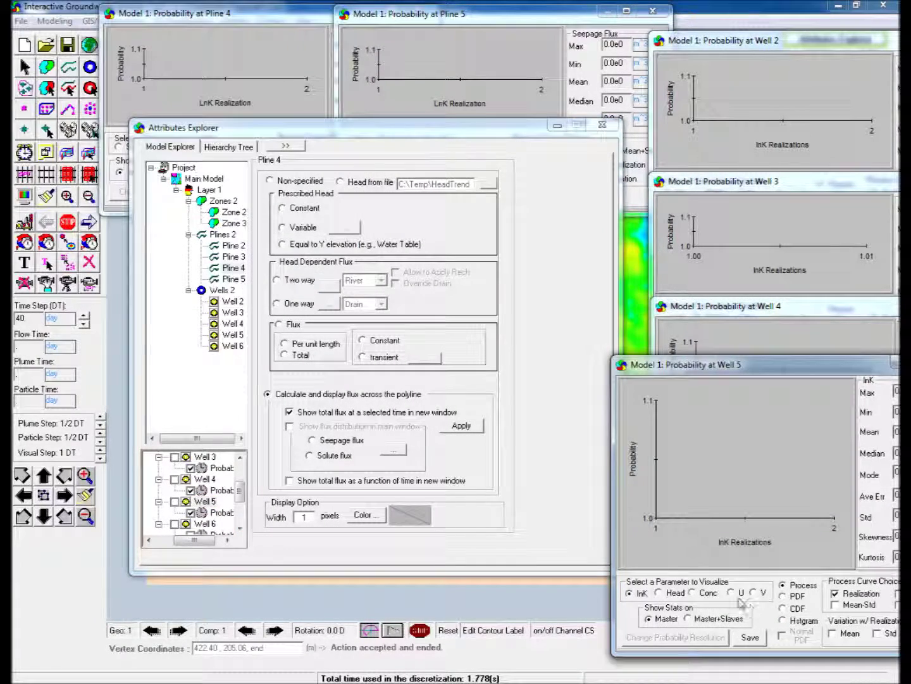
left_click(738, 593)
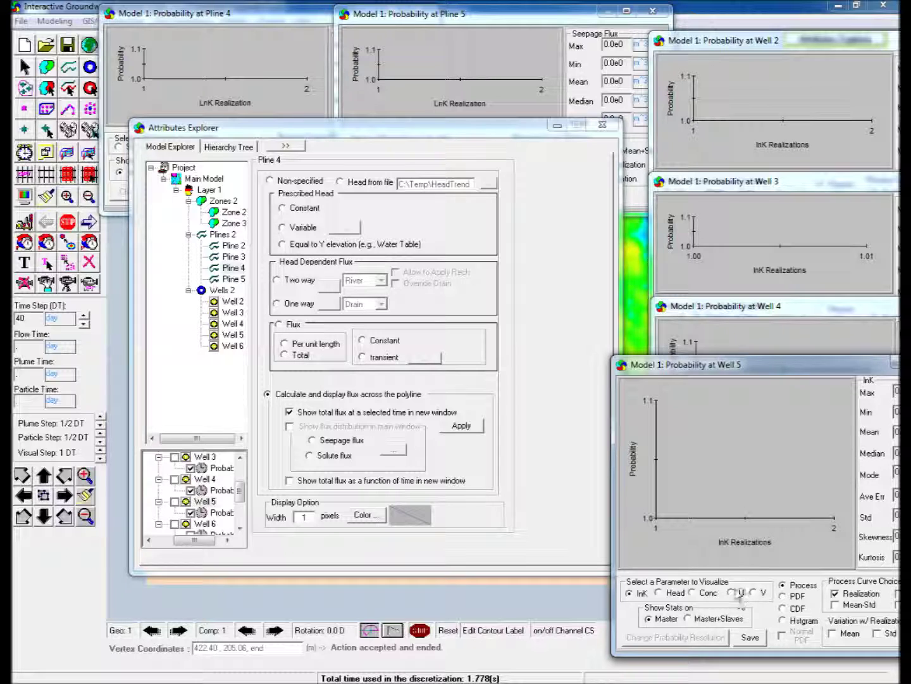
left_click(783, 620)
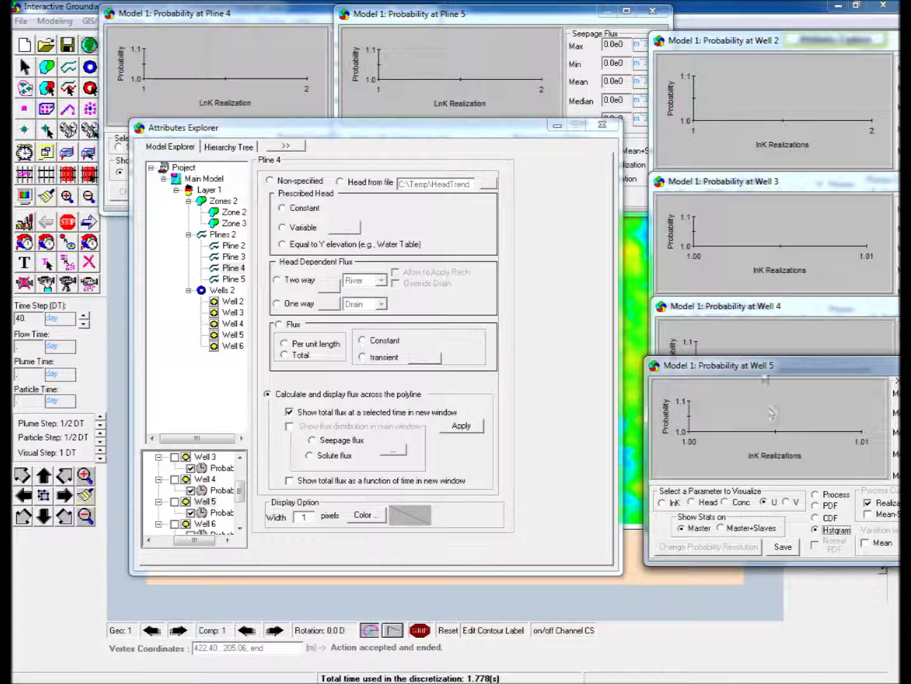
mouse_move(771, 459)
left_mouse_down()
mouse_move(759, 449)
mouse_move(779, 433)
mouse_move(771, 439)
left_mouse_up()
Open Well 6's probability window plotting V velocity as a PDF with Normal PDF fit, placed lower left.
left_click(201, 501)
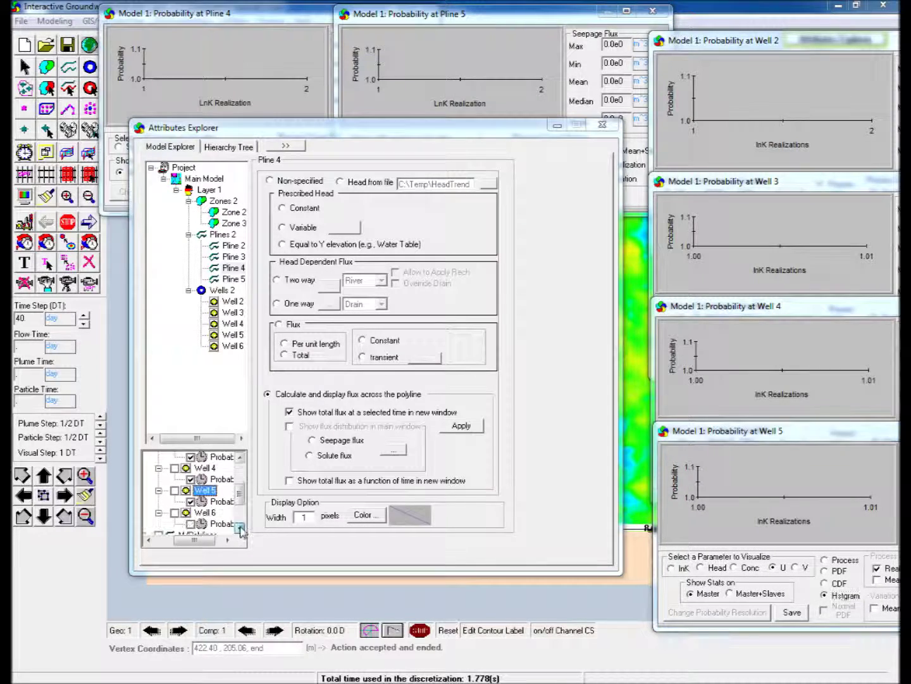
left_click(191, 512)
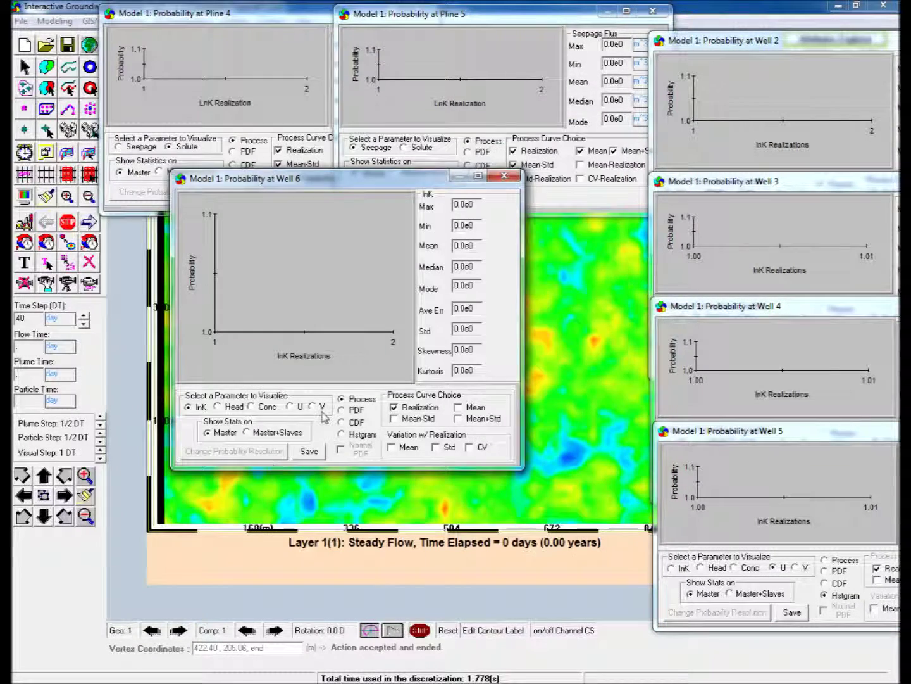
left_click(319, 408)
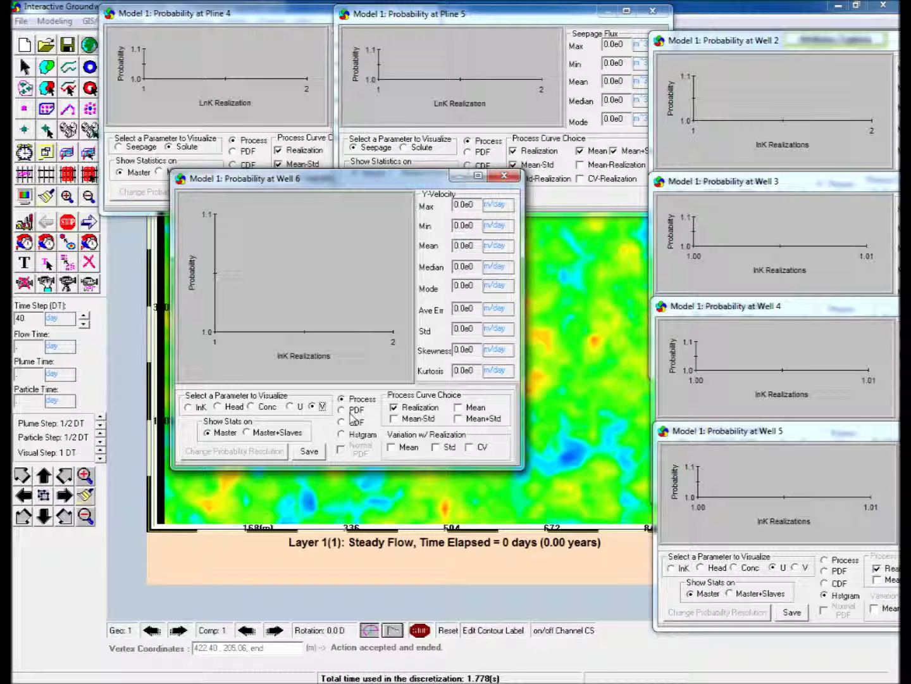
left_click(350, 410)
left_click(341, 449)
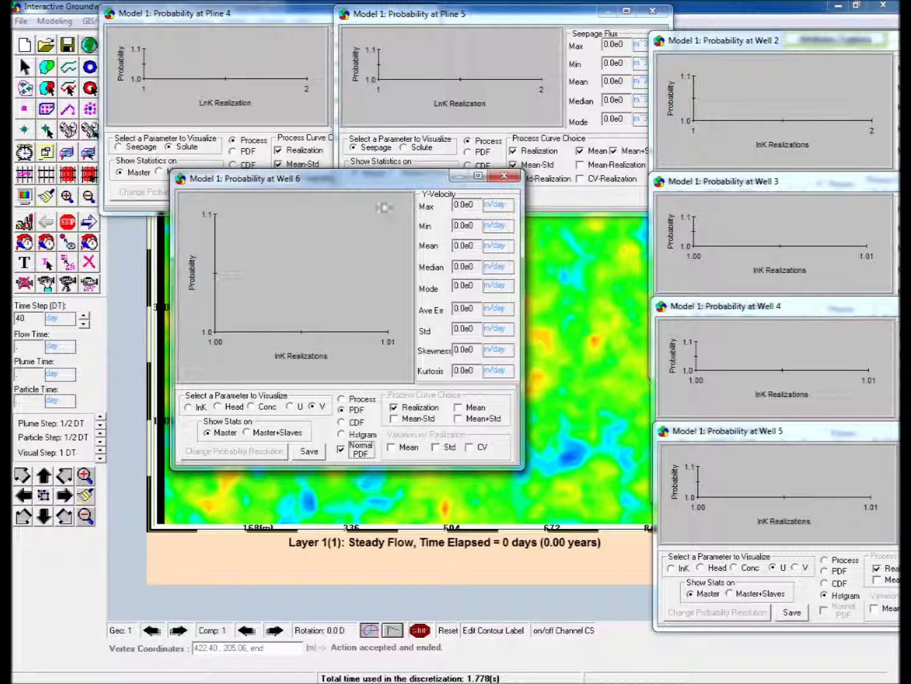
left_click_drag(383, 181, 307, 464)
Set the solver's stochastic method to Monte Carlo Simulations.
left_click(23, 495)
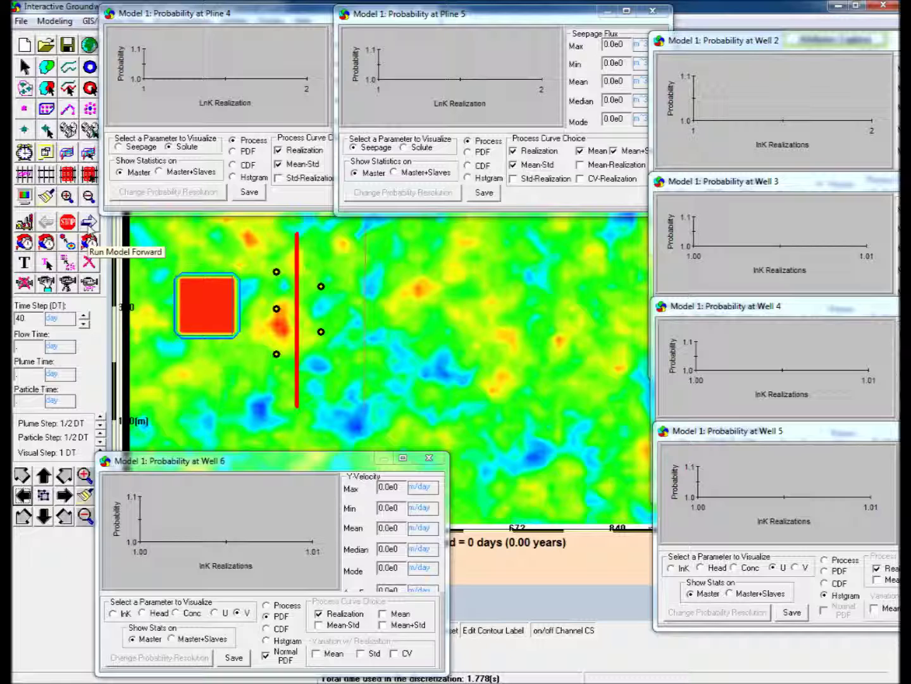
left_click(24, 221)
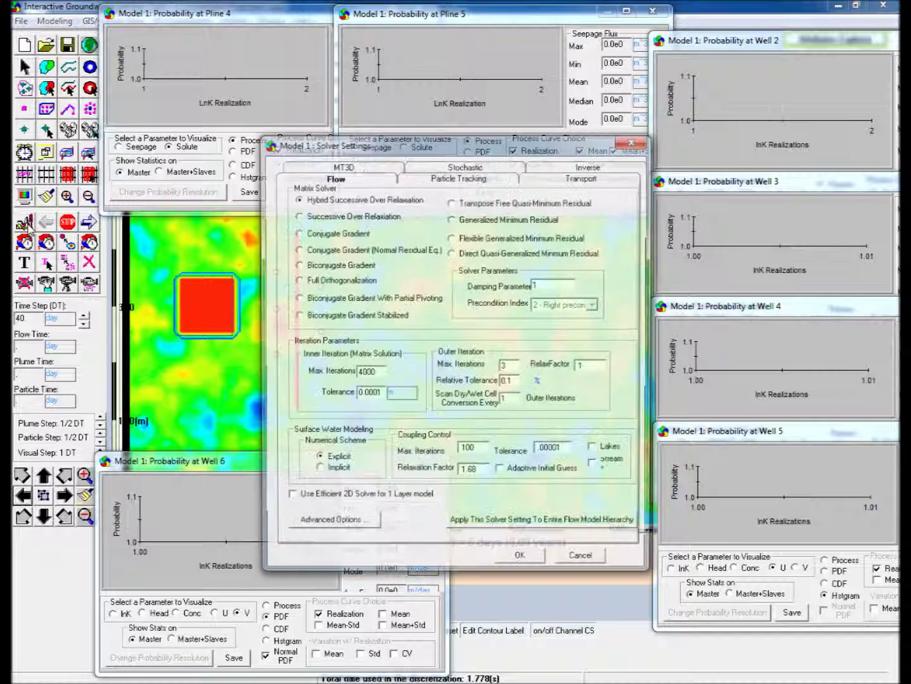
left_click(477, 167)
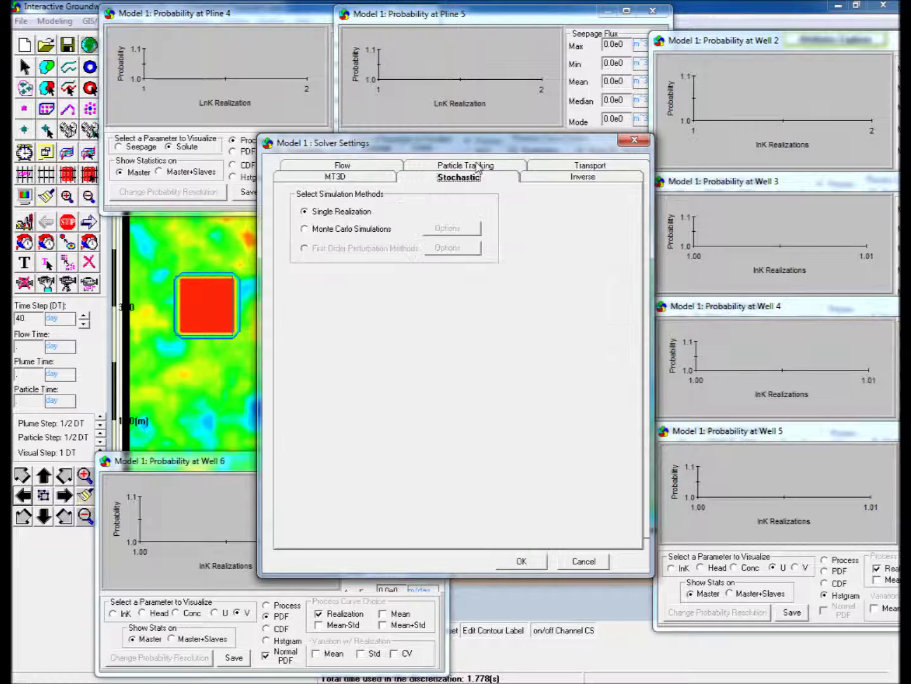
left_click(305, 230)
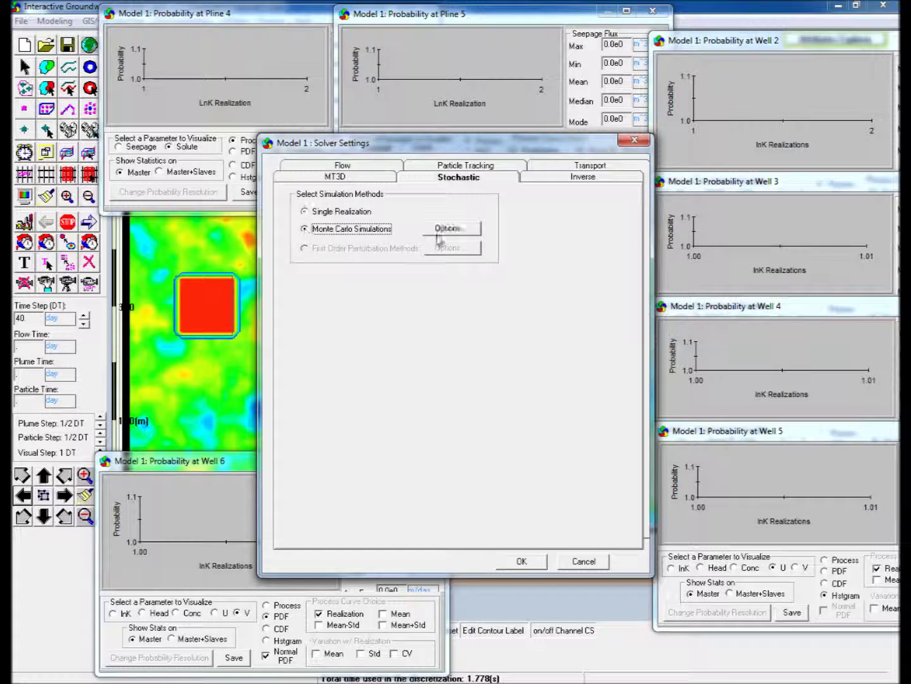
Make Monte Carlo reinitialize flow each realization and stop at 50 realizations instead of 10.
left_click(467, 229)
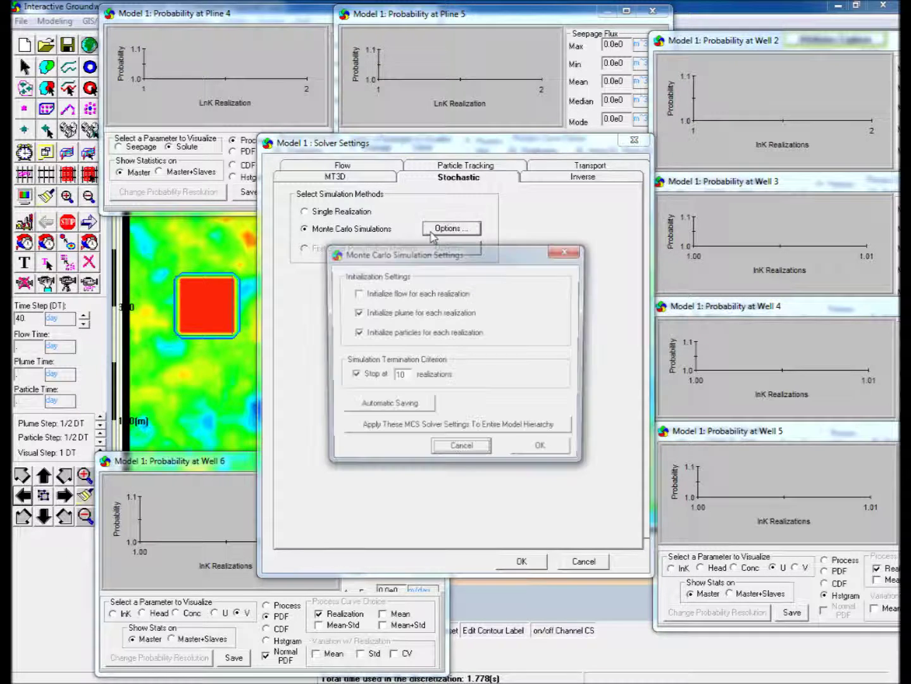
left_click(356, 293)
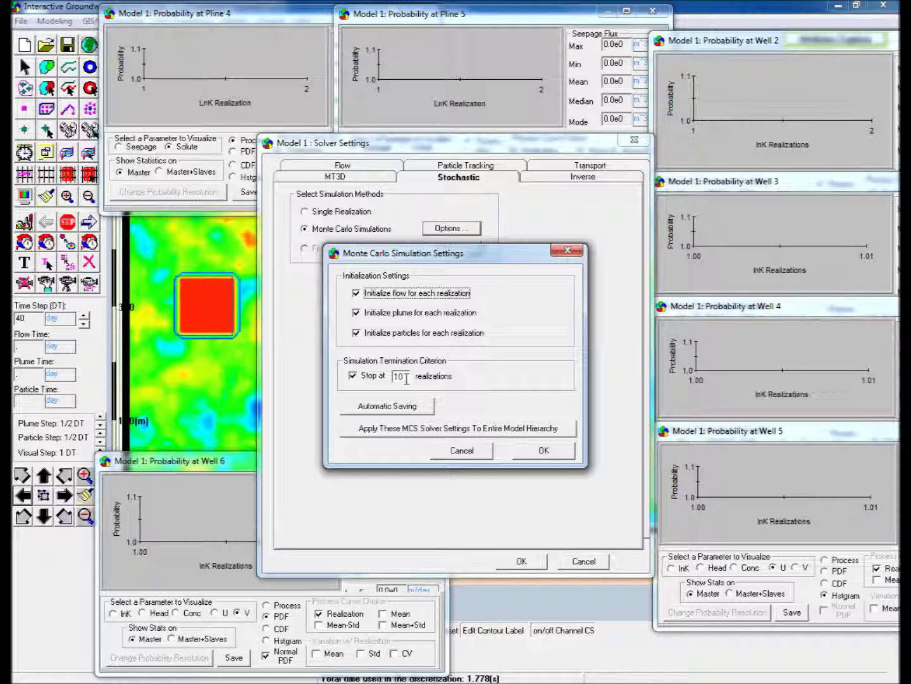
double_click(404, 377)
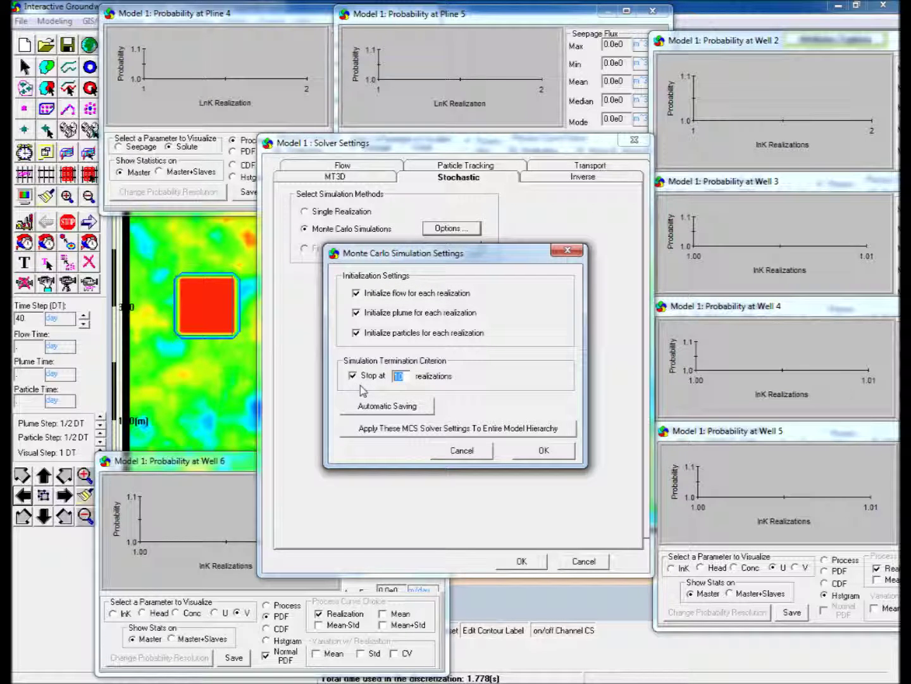
type("50")
left_click(531, 451)
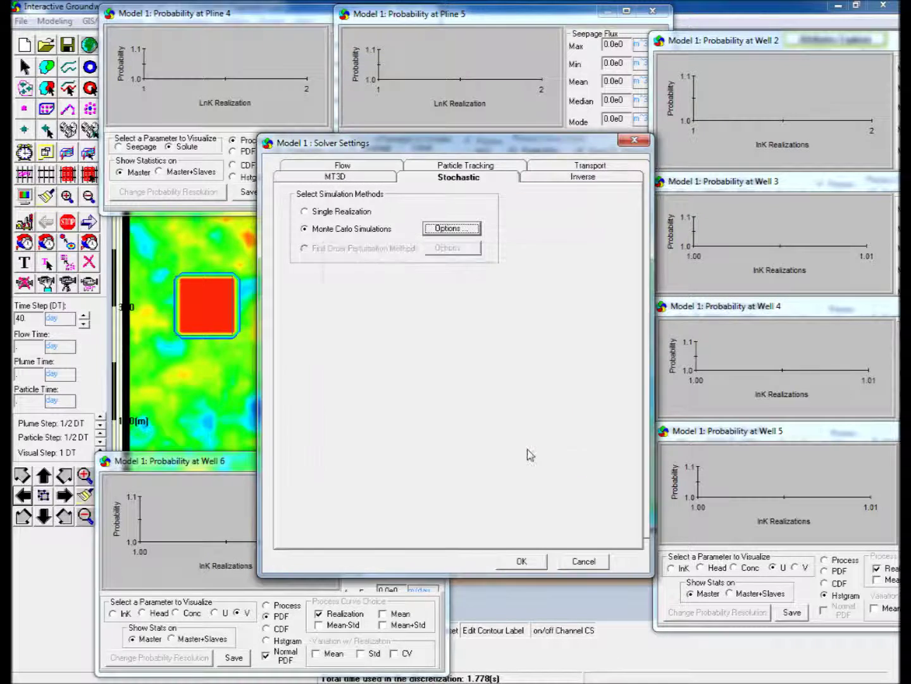
left_click(515, 557)
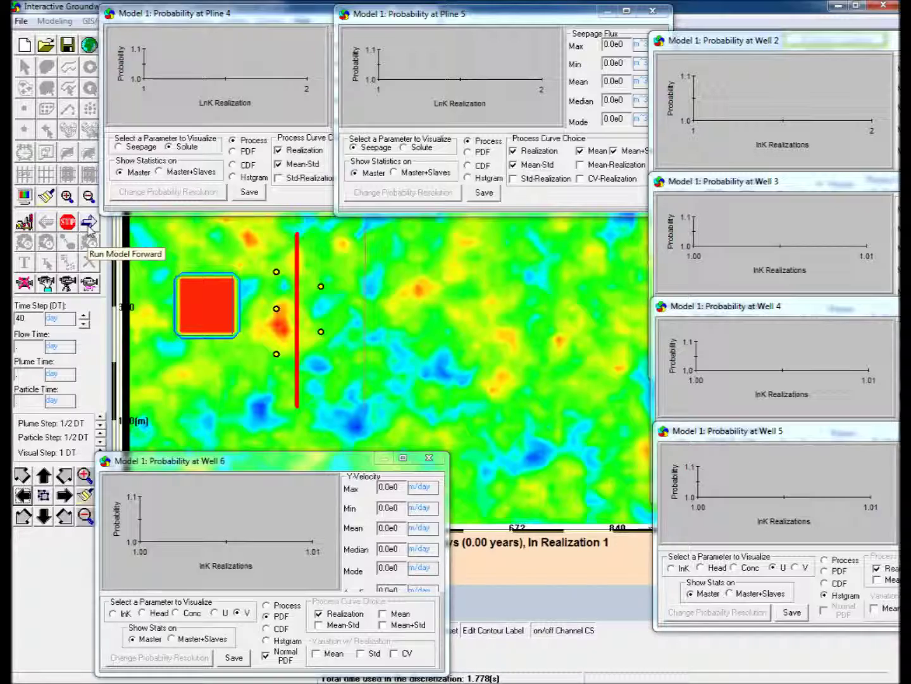
Run the model forward through the 50 Monte Carlo realizations.
left_click(88, 222)
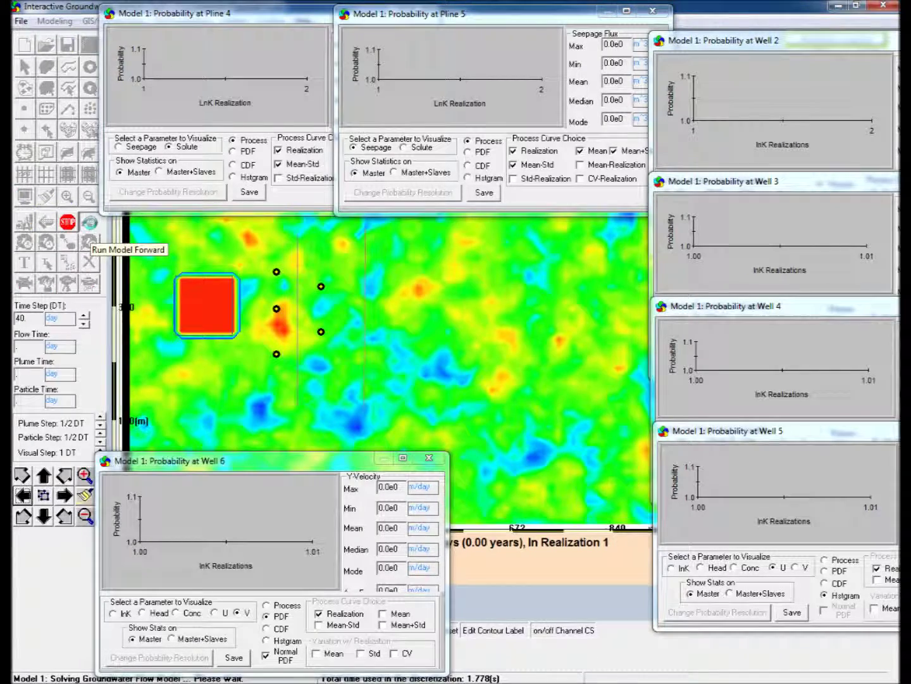